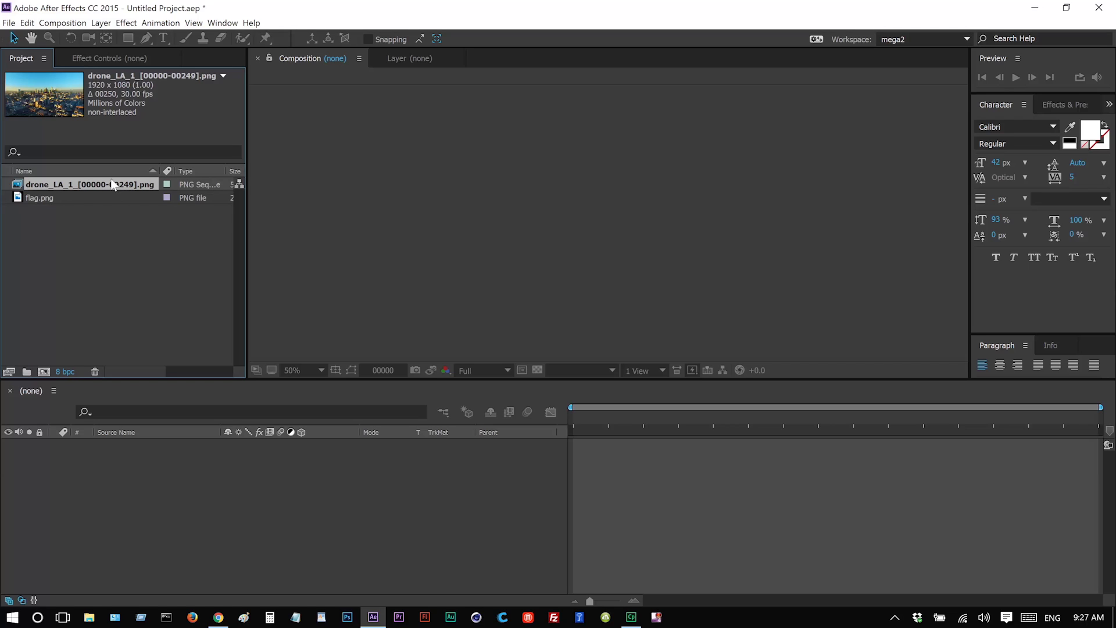
# Step: Check the flag.png and drone sequence details, then build the drone_LA_1 composition from the sequence
pyautogui.click(75, 199)
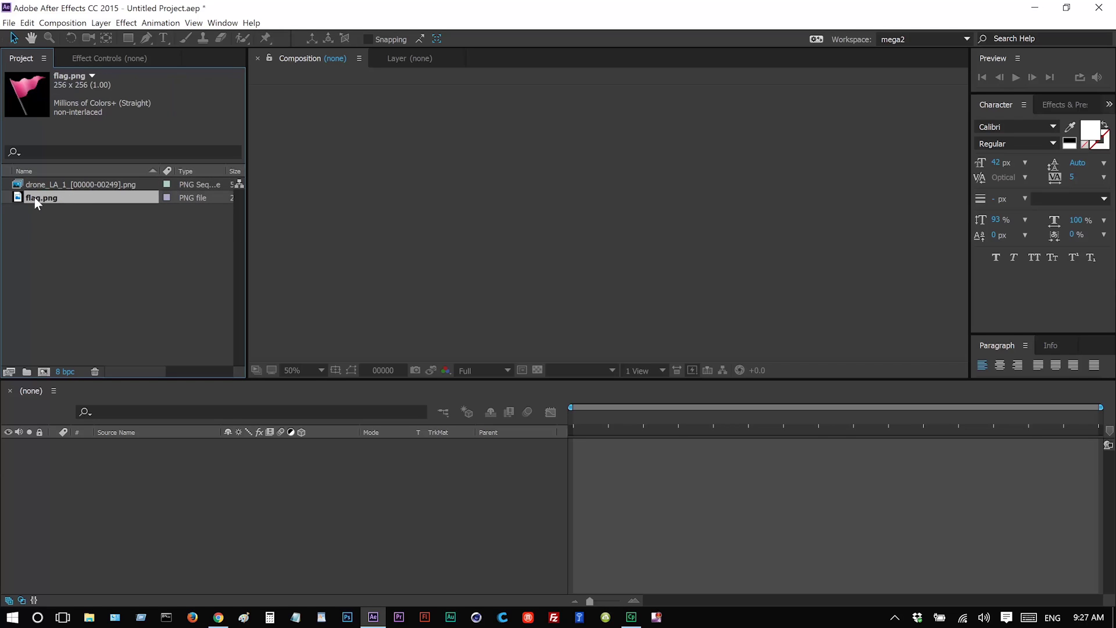
pyautogui.click(81, 186)
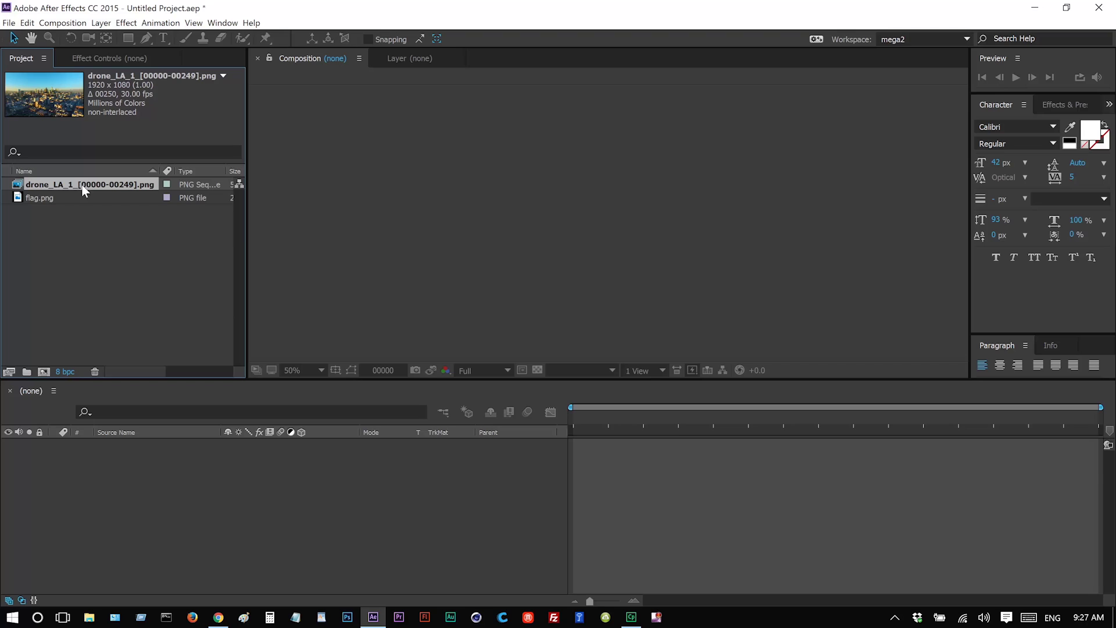
pyautogui.moveTo(42, 371); pyautogui.dragTo(41, 372)
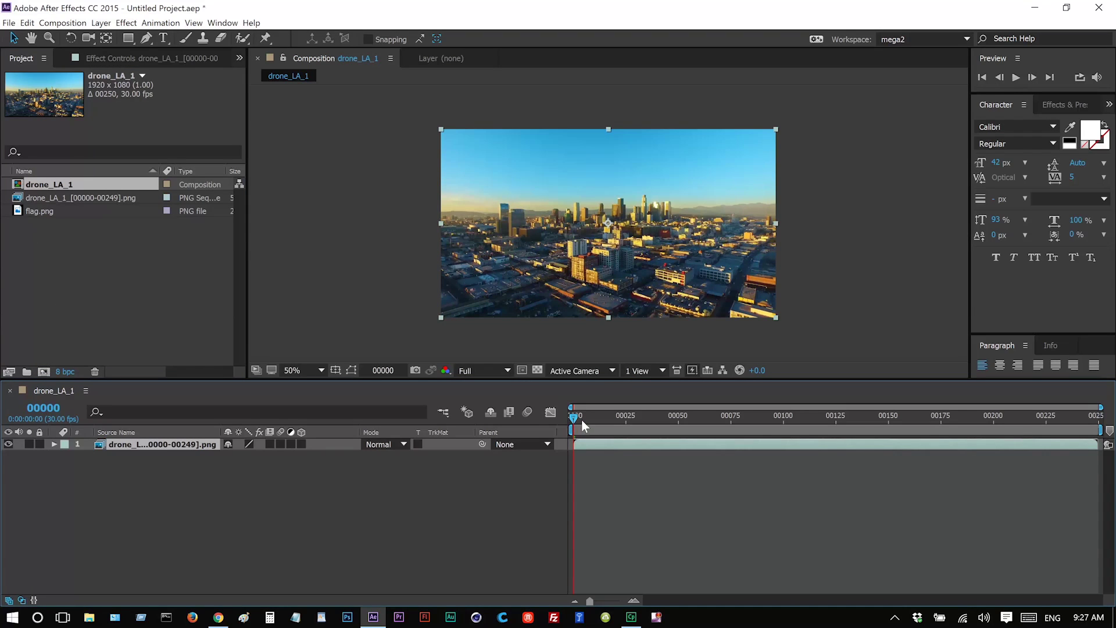
# Step: Scrub through the drone footage with the viewer set to Fit up to 100%
pyautogui.moveTo(581, 419); pyautogui.dragTo(915, 447)
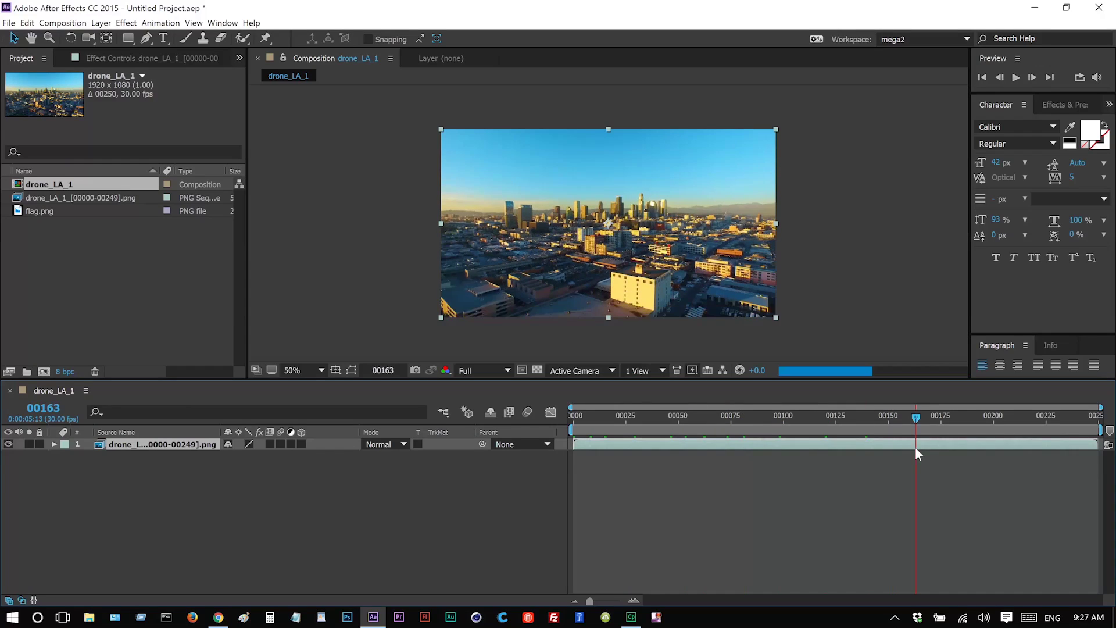
pyautogui.click(303, 370)
pyautogui.click(303, 394)
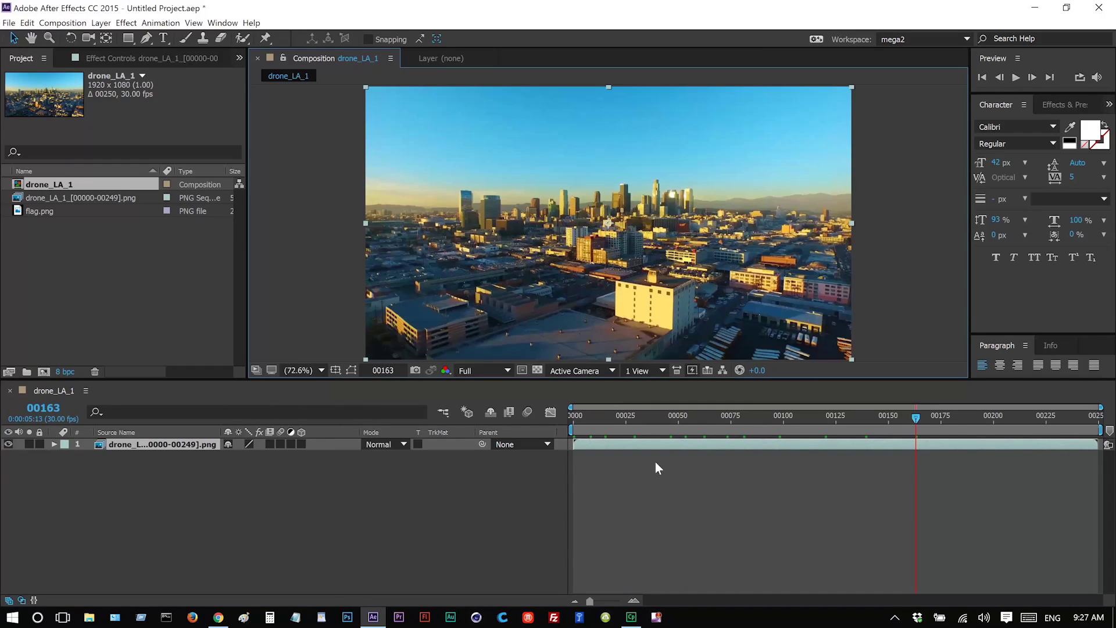
pyautogui.moveTo(588, 427); pyautogui.dragTo(1036, 434)
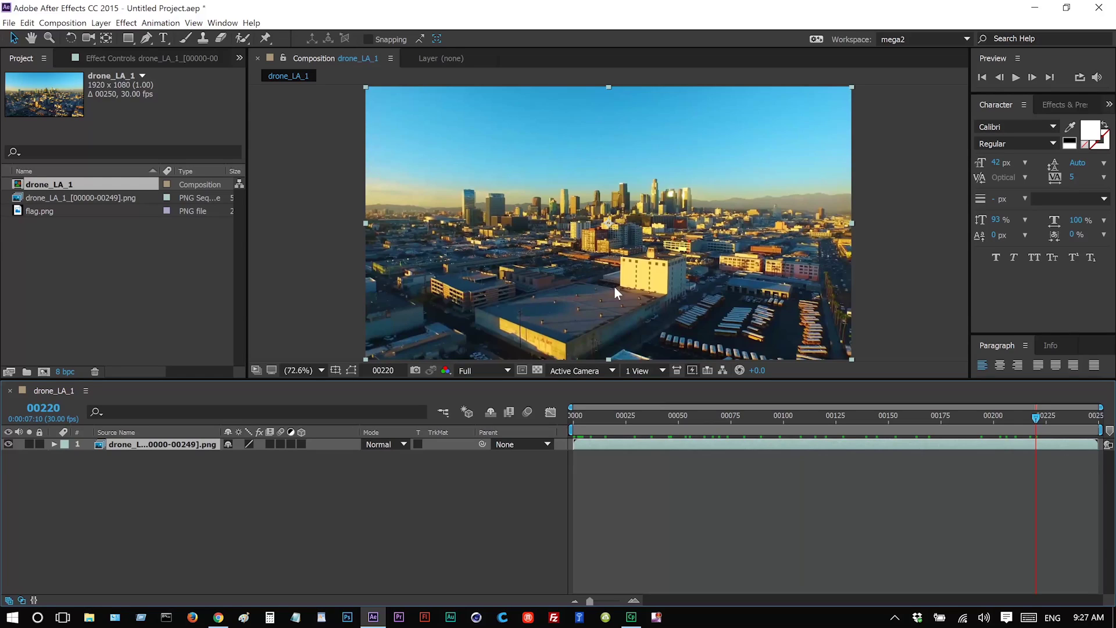
# Step: Run the 3D Camera Tracker on the drone layer from the Tracker panel, leaving Solve Method on Auto Detect
pyautogui.click(231, 25)
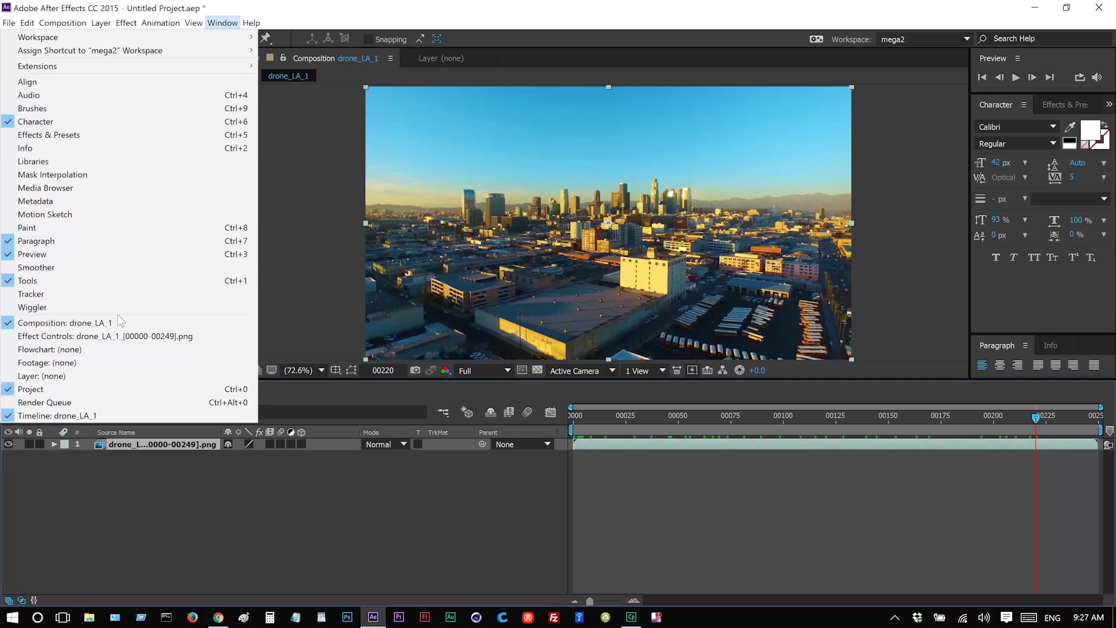
pyautogui.click(96, 290)
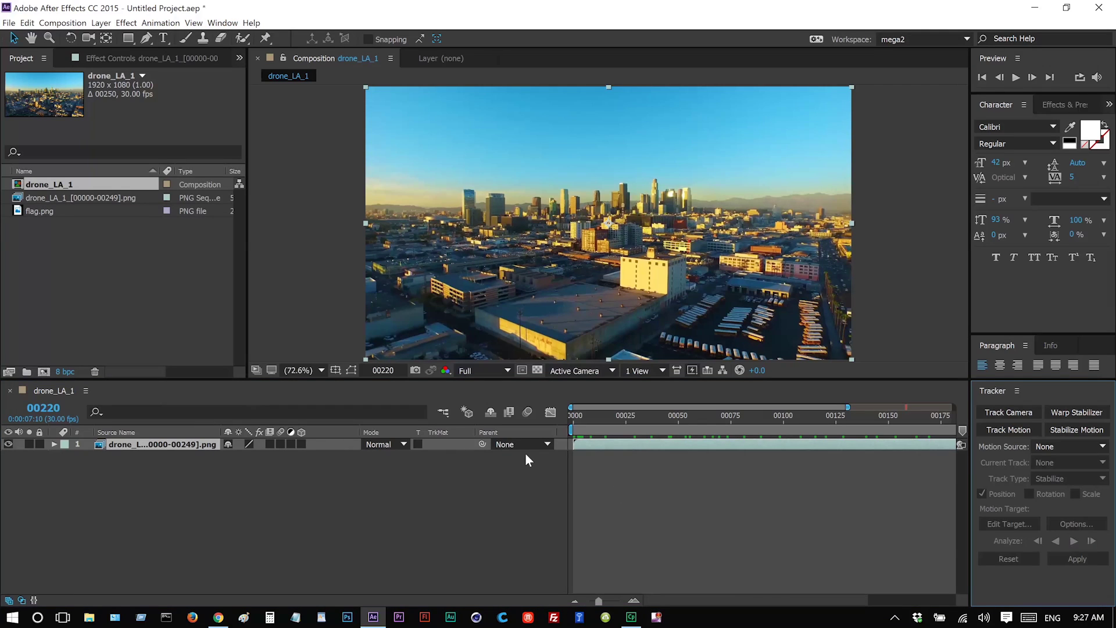
pyautogui.click(1013, 411)
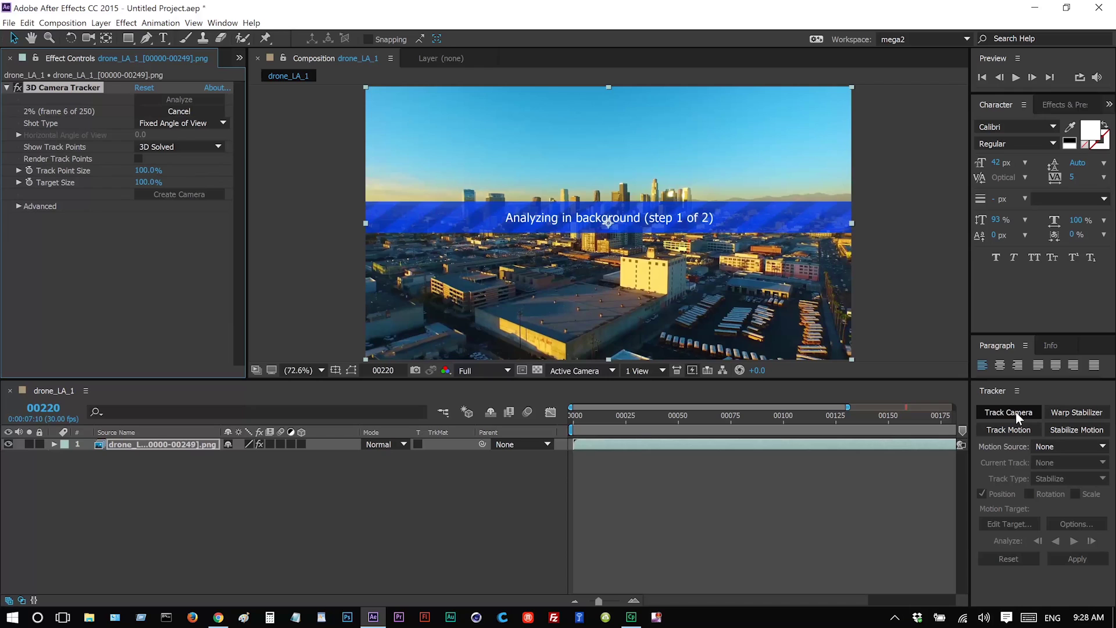
pyautogui.click(18, 207)
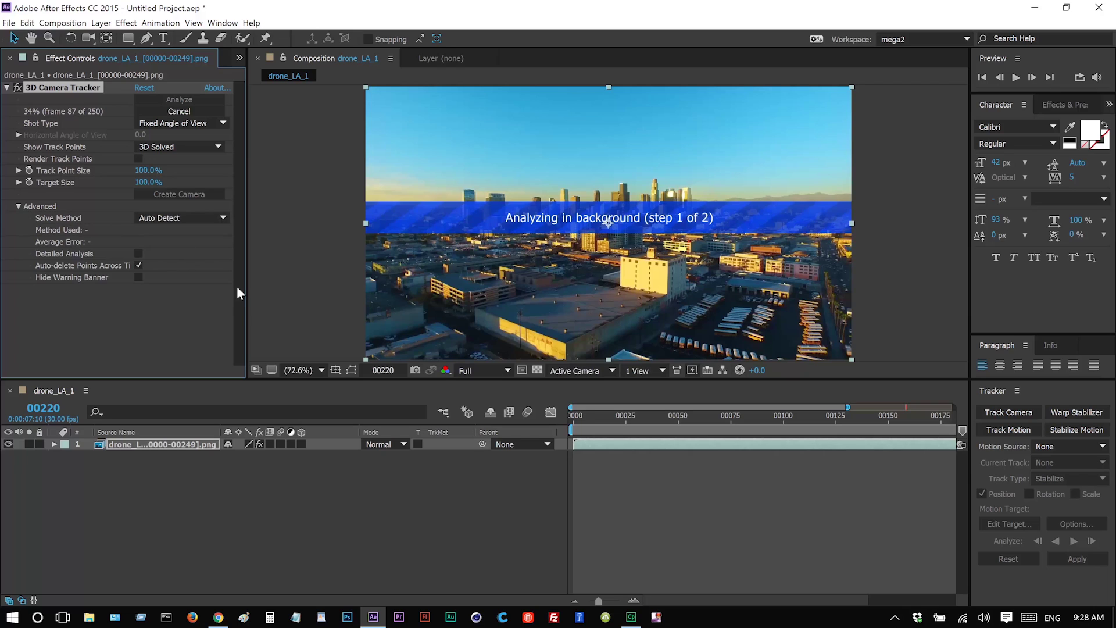
pyautogui.click(172, 218)
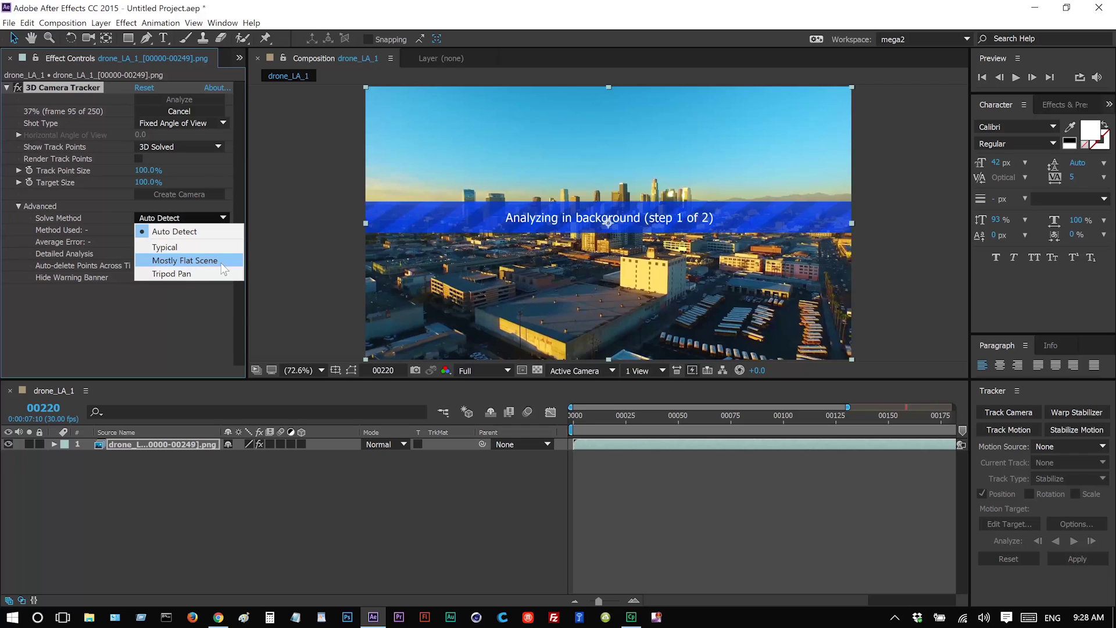
pyautogui.click(198, 312)
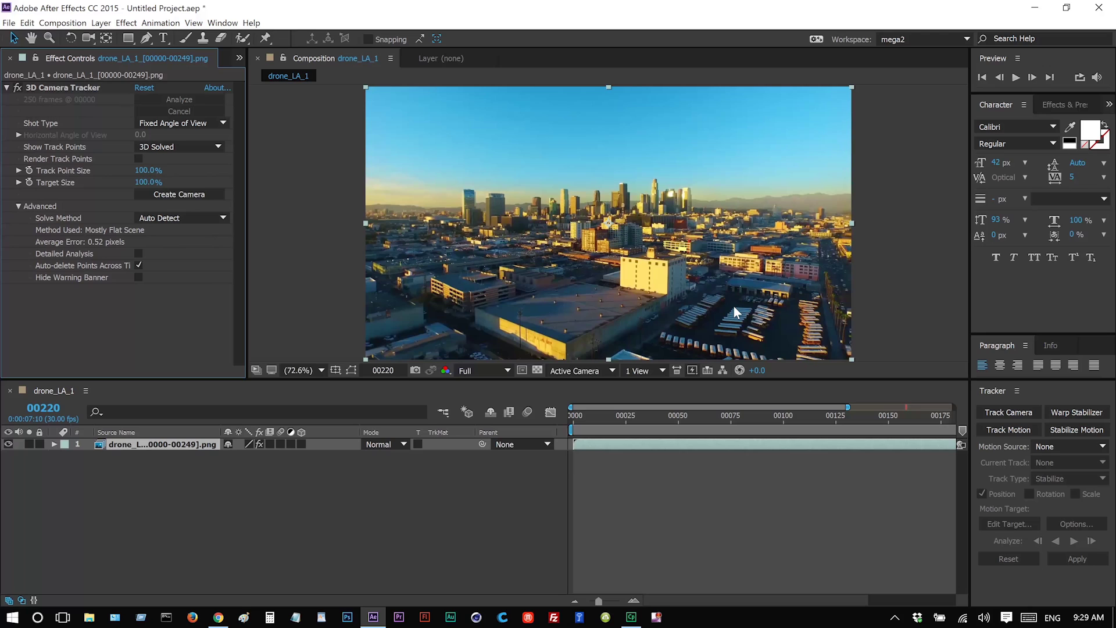
# Step: Review the solved track points at 100% by scrubbing and playing frames 42 through 124
pyautogui.moveTo(579, 417); pyautogui.dragTo(662, 424)
pyautogui.click(85, 86)
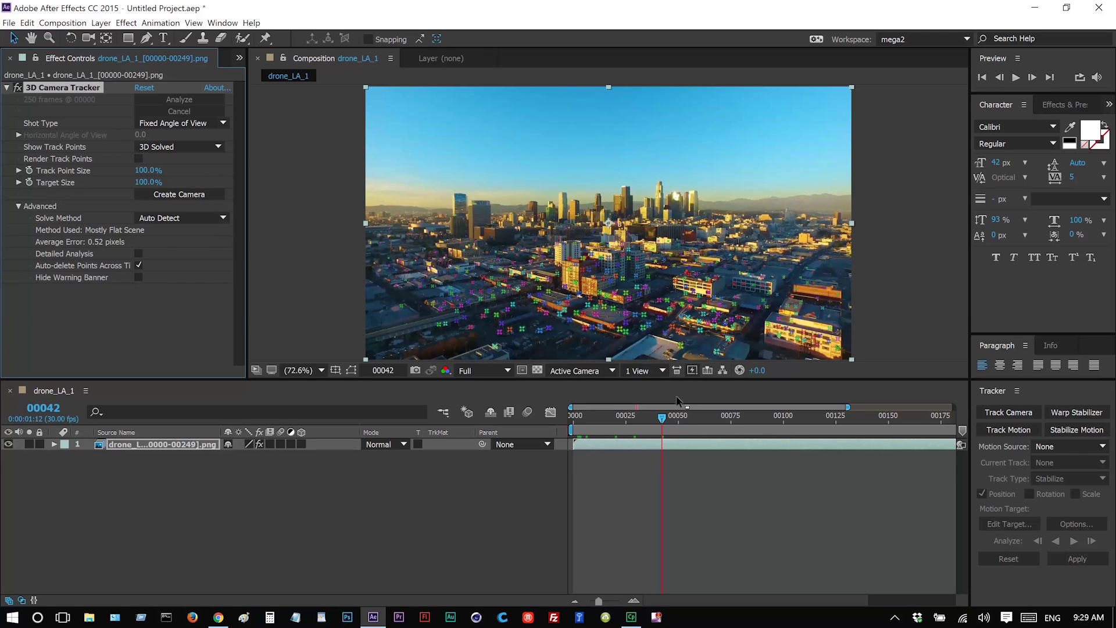
pyautogui.moveTo(714, 422); pyautogui.dragTo(842, 423)
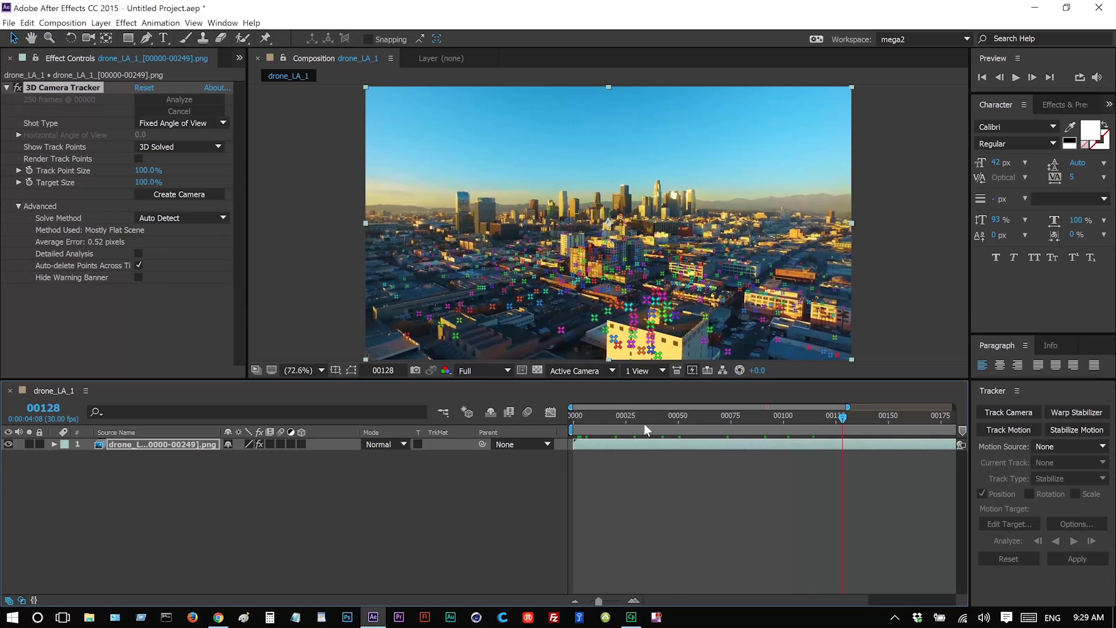
pyautogui.click(583, 429)
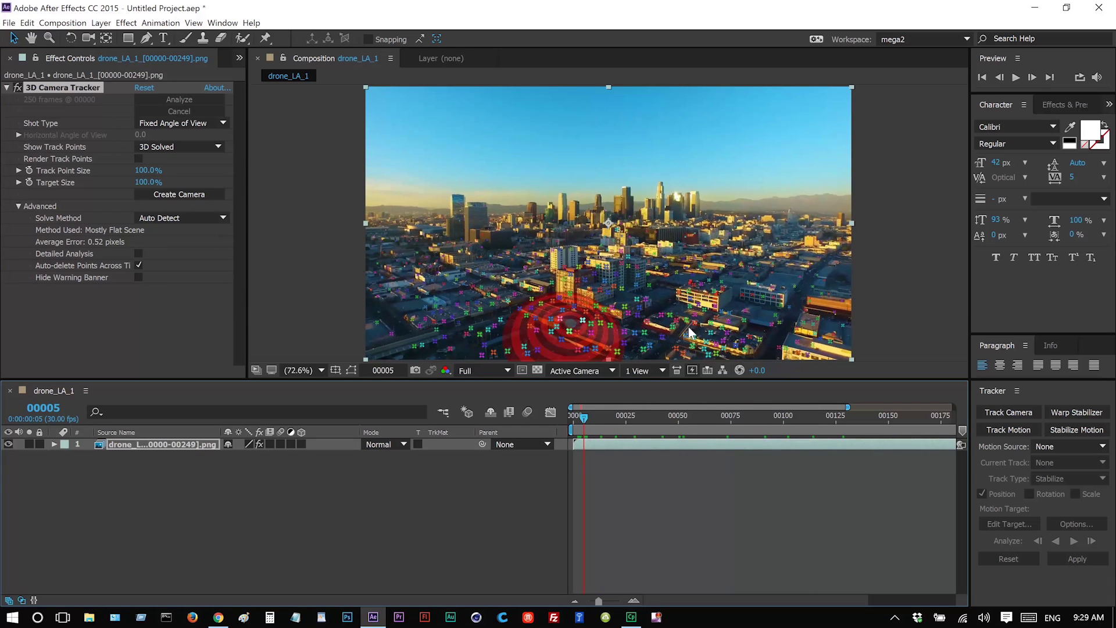
pyautogui.press('space')
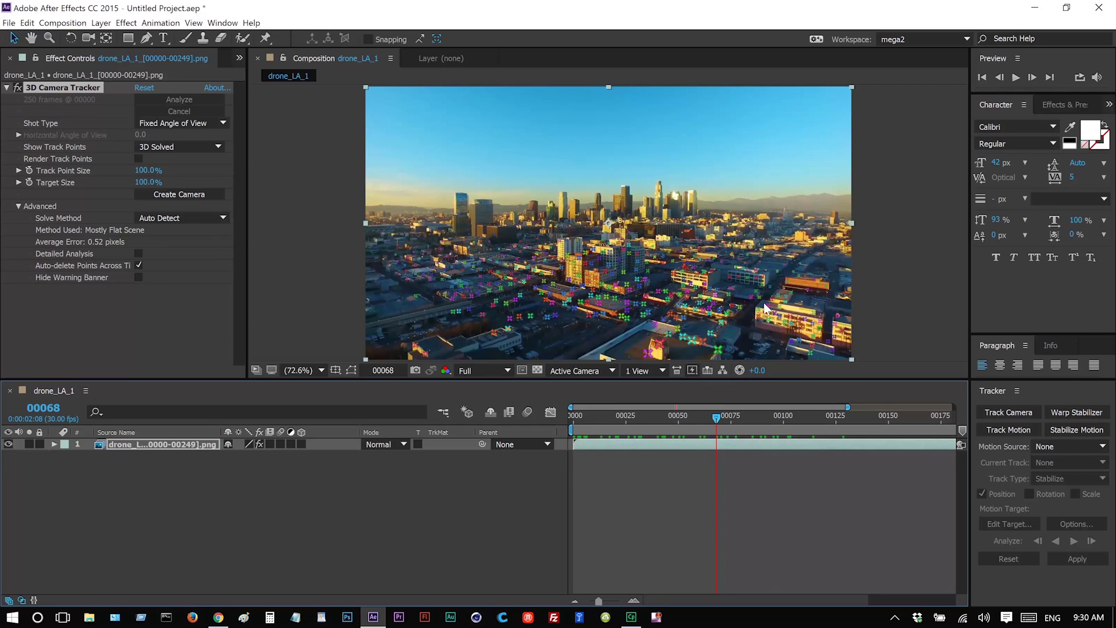
pyautogui.moveTo(710, 416); pyautogui.dragTo(655, 439)
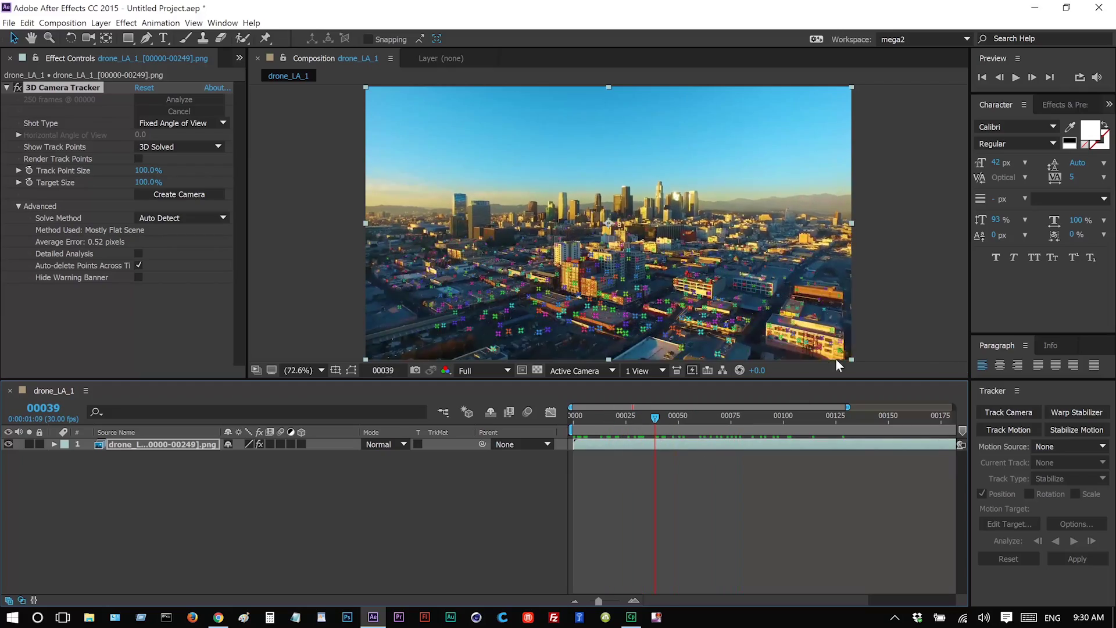
pyautogui.press('/')
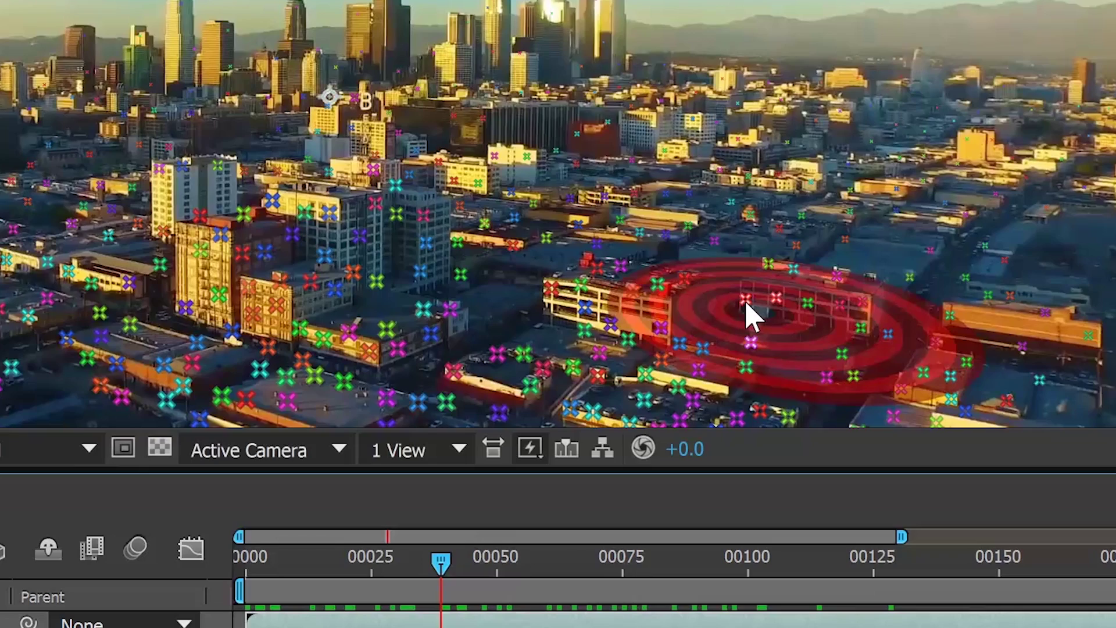
pyautogui.click(682, 577)
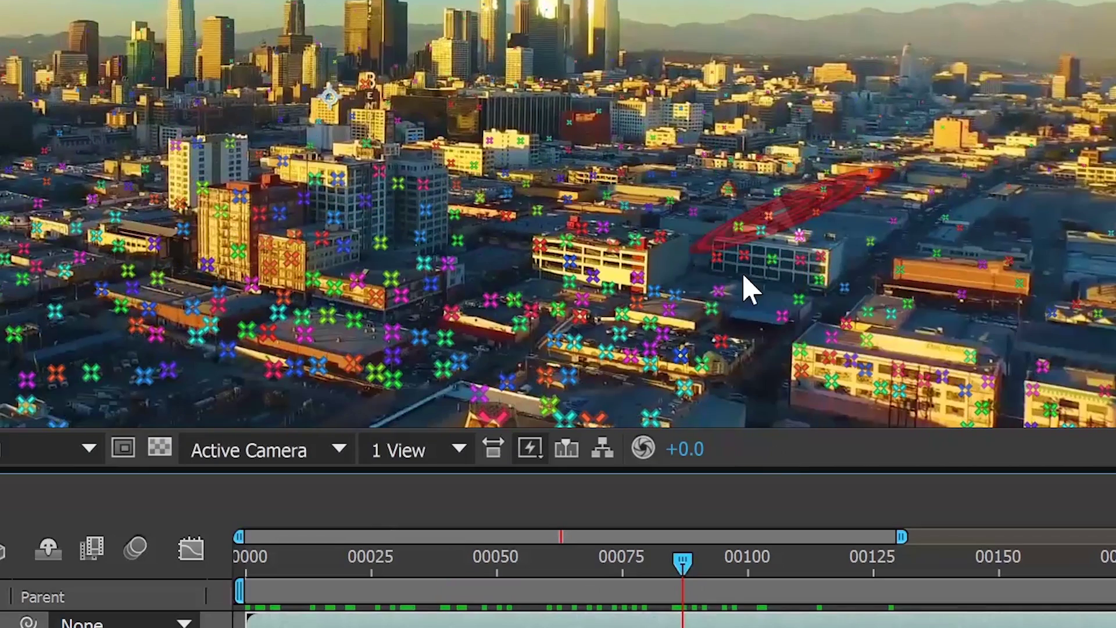
pyautogui.click(869, 576)
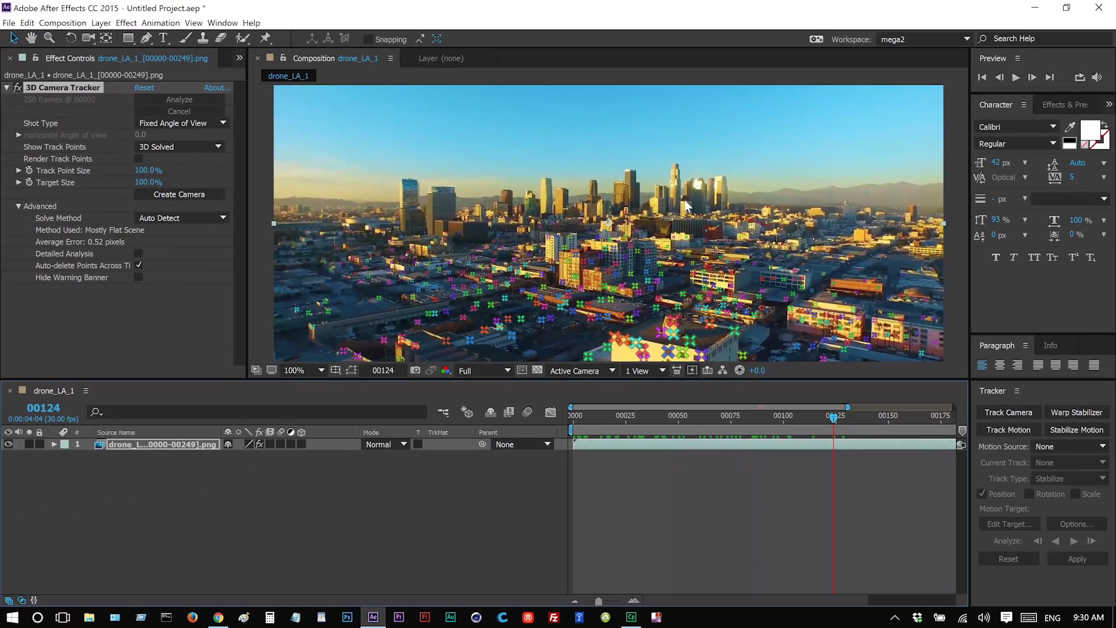
# Step: Set Fast Previews to Off (Final Quality), replay the shot, and zoom the viewer to 50%
pyautogui.click(677, 372)
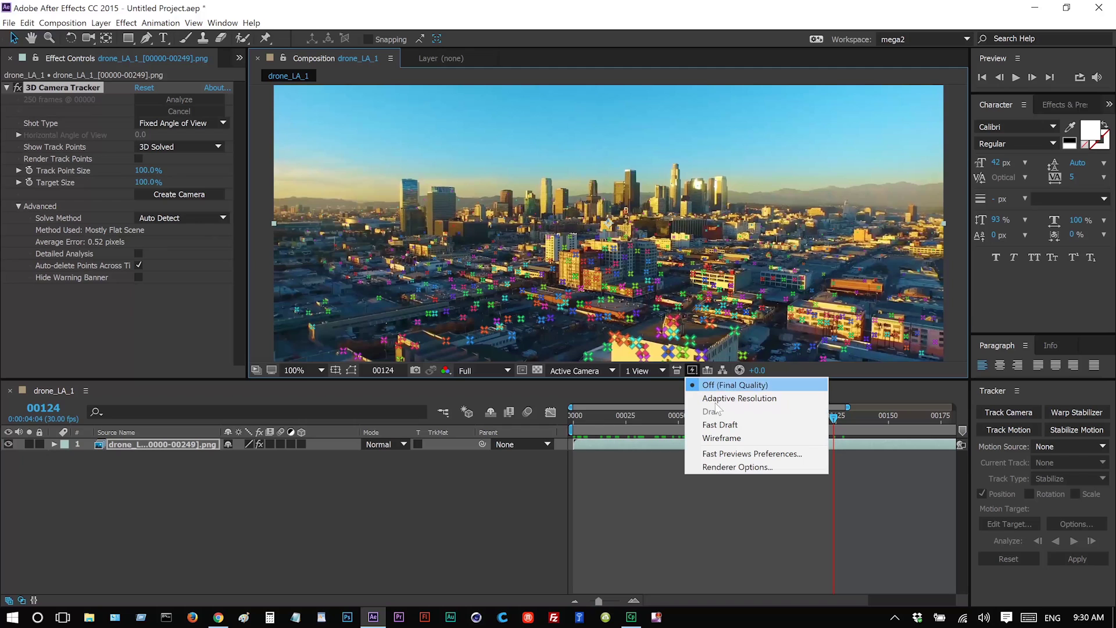
pyautogui.click(719, 429)
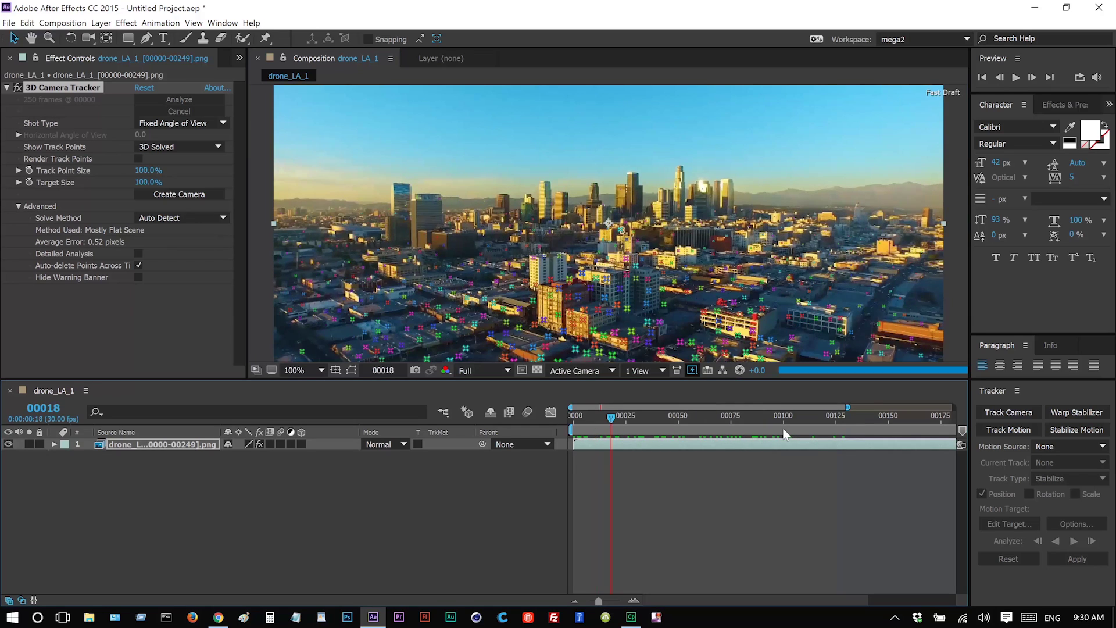
pyautogui.press('space')
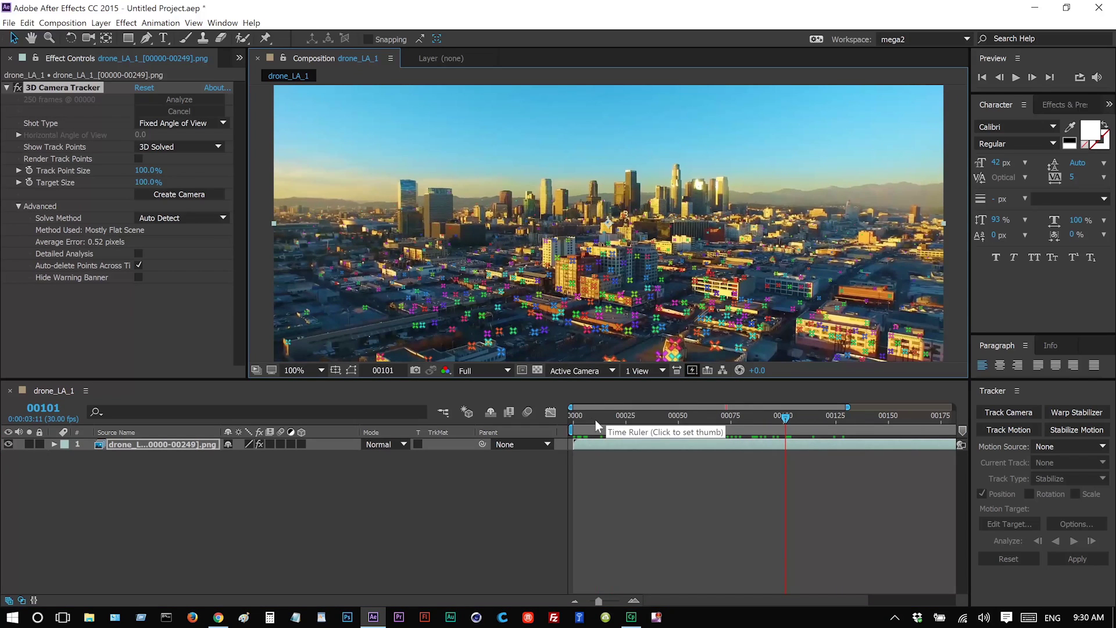
pyautogui.press('space')
pyautogui.click(661, 423)
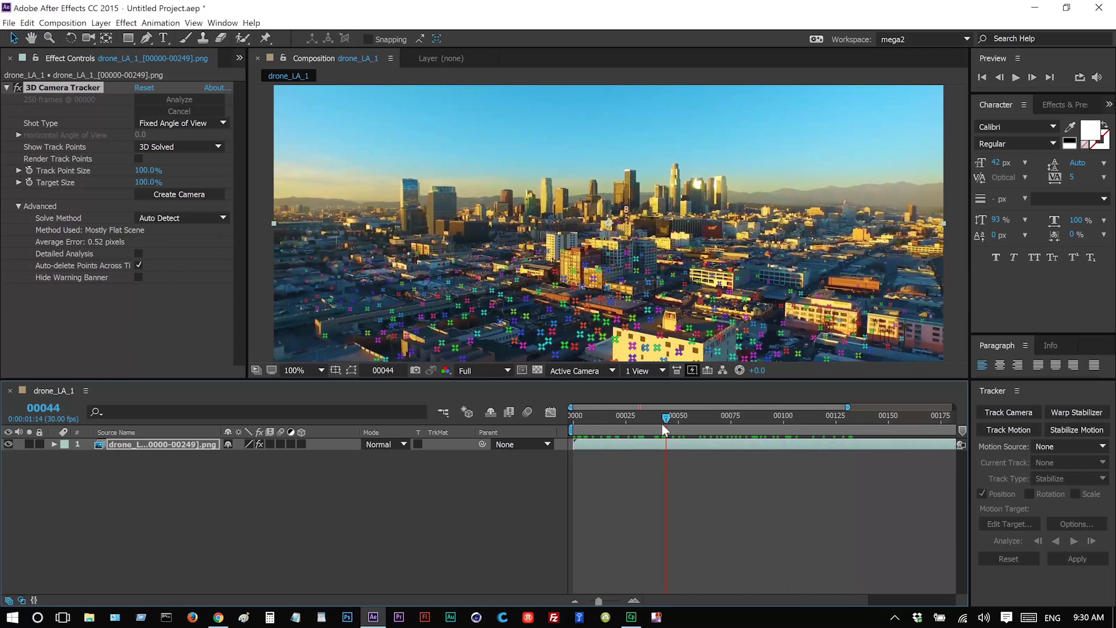
pyautogui.click(692, 370)
pyautogui.click(702, 385)
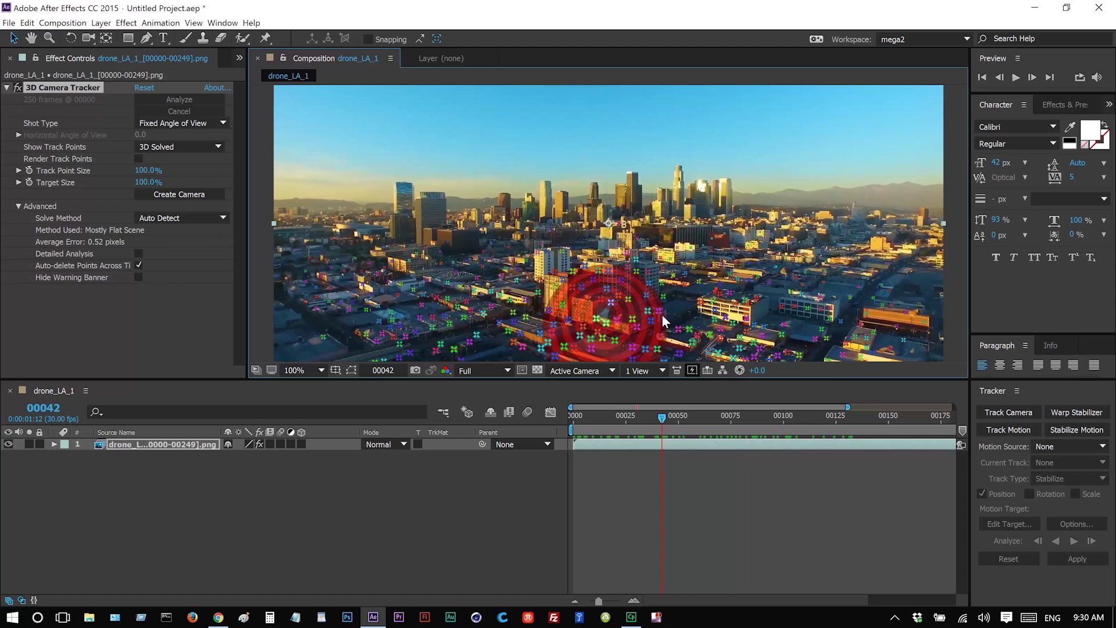
pyautogui.press('.')
pyautogui.press('.')
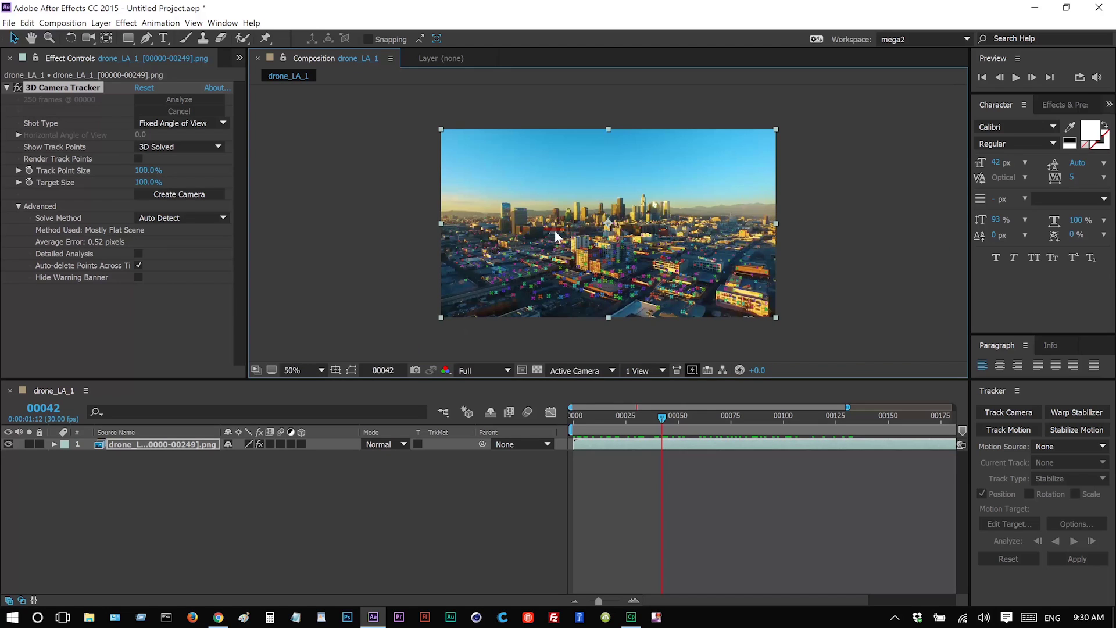
pyautogui.press(',')
pyautogui.press(',')
# Step: Enable Detailed Analysis to re-solve the track, then fit the viewer and scrub to frame 00101
pyautogui.click(139, 254)
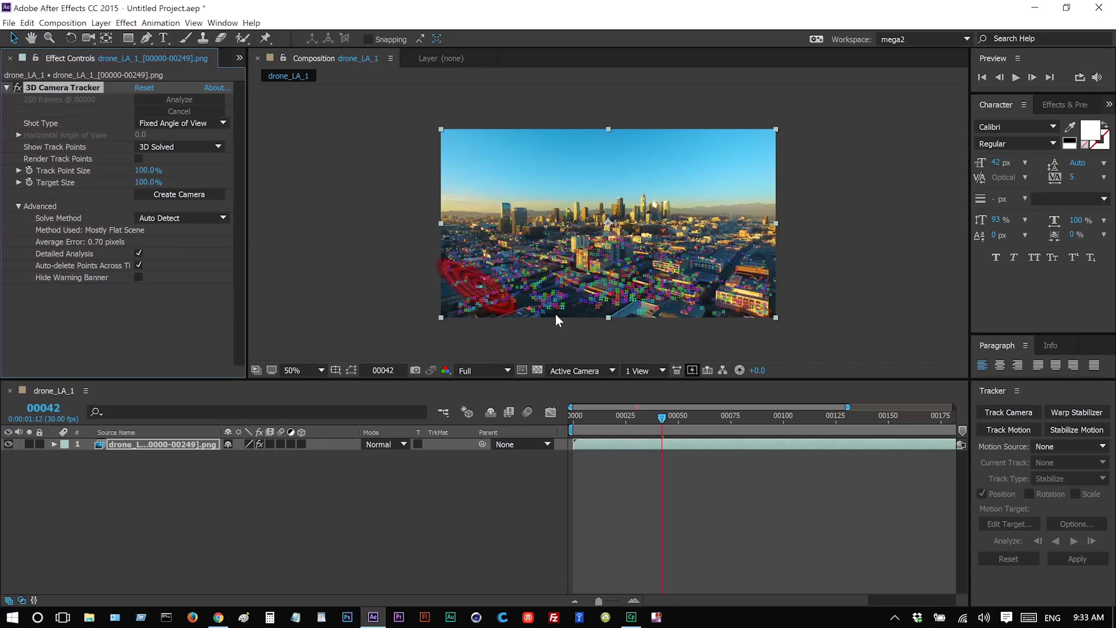
pyautogui.moveTo(661, 417); pyautogui.dragTo(740, 430)
pyautogui.click(308, 370)
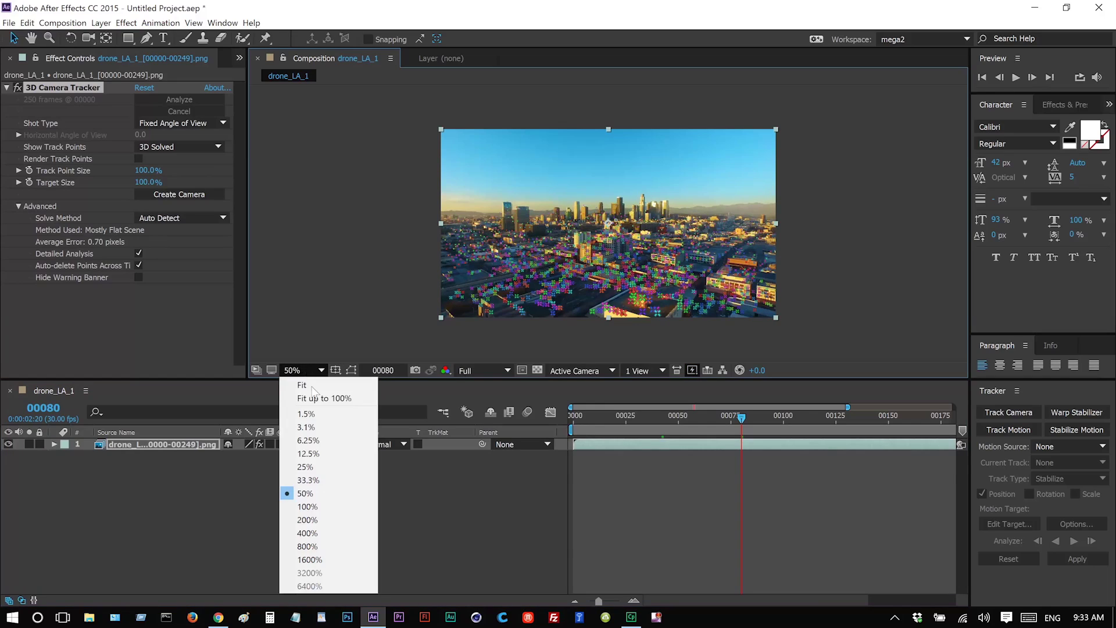
pyautogui.click(313, 384)
pyautogui.moveTo(619, 432); pyautogui.dragTo(857, 430)
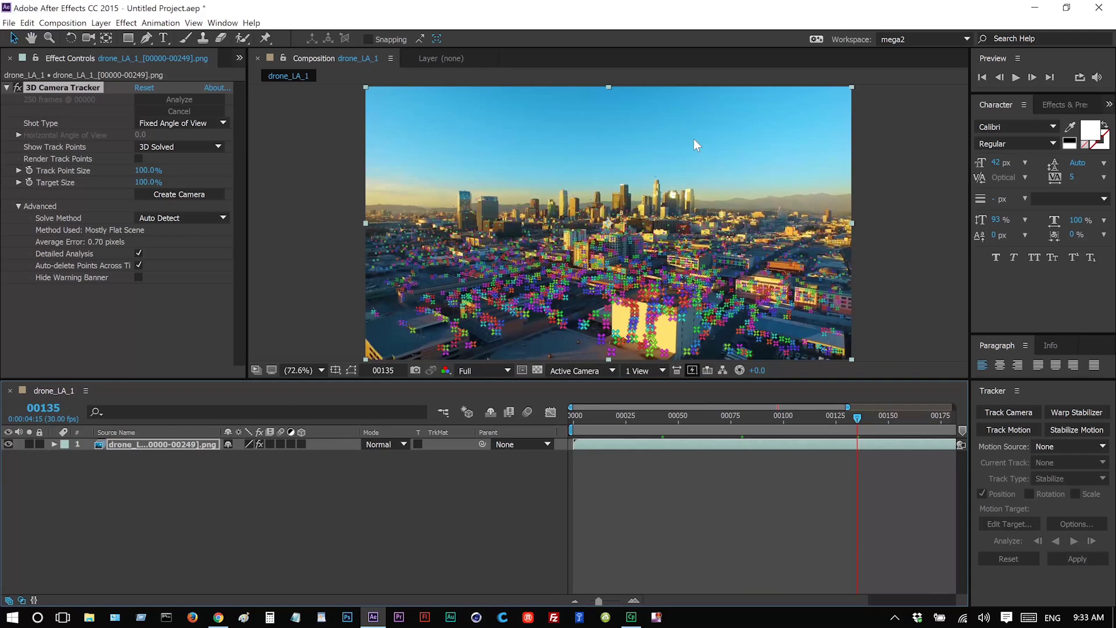
pyautogui.moveTo(629, 138)
pyautogui.mouseDown()
pyautogui.moveTo(456, 179)
pyautogui.moveTo(467, 206)
pyautogui.moveTo(485, 210)
pyautogui.moveTo(672, 184)
pyautogui.moveTo(663, 185)
pyautogui.mouseUp()
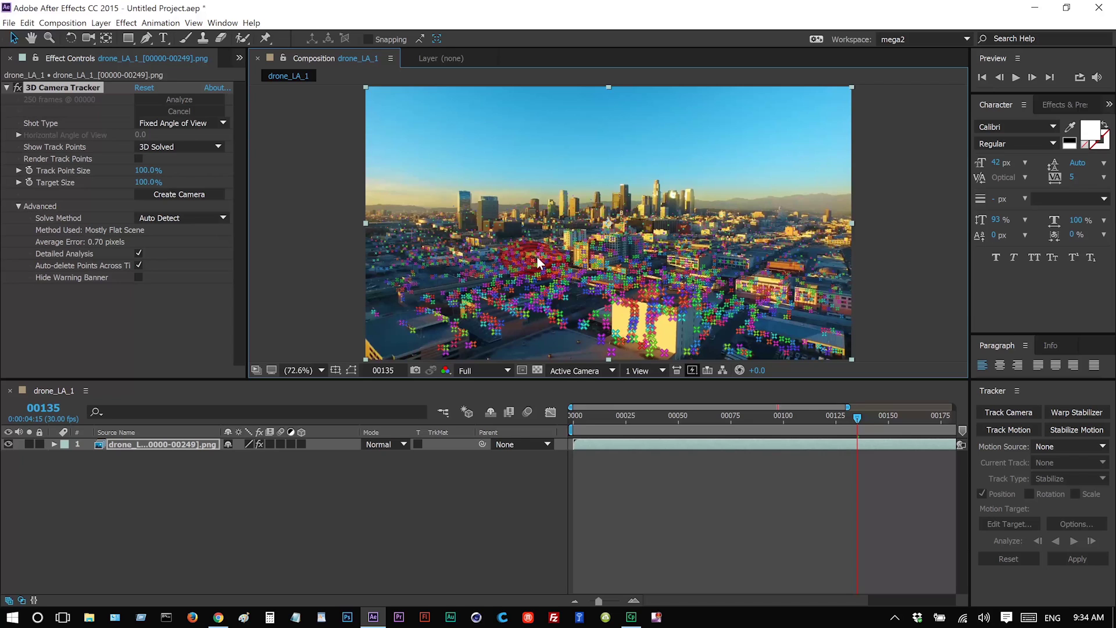
# Step: At 50% on frame 00116, lasso the rooftop track points and create a null and camera
pyautogui.click(304, 372)
pyautogui.click(335, 492)
pyautogui.moveTo(665, 430); pyautogui.dragTo(817, 424)
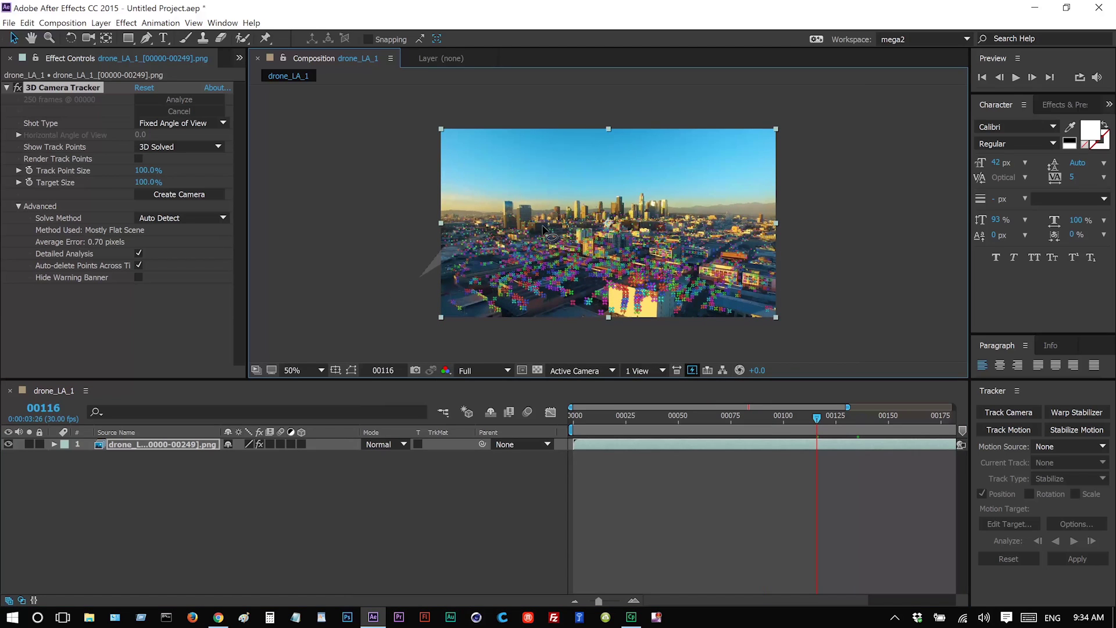
pyautogui.moveTo(543, 229)
pyautogui.mouseDown()
pyautogui.moveTo(442, 273)
pyautogui.moveTo(689, 244)
pyautogui.mouseUp()
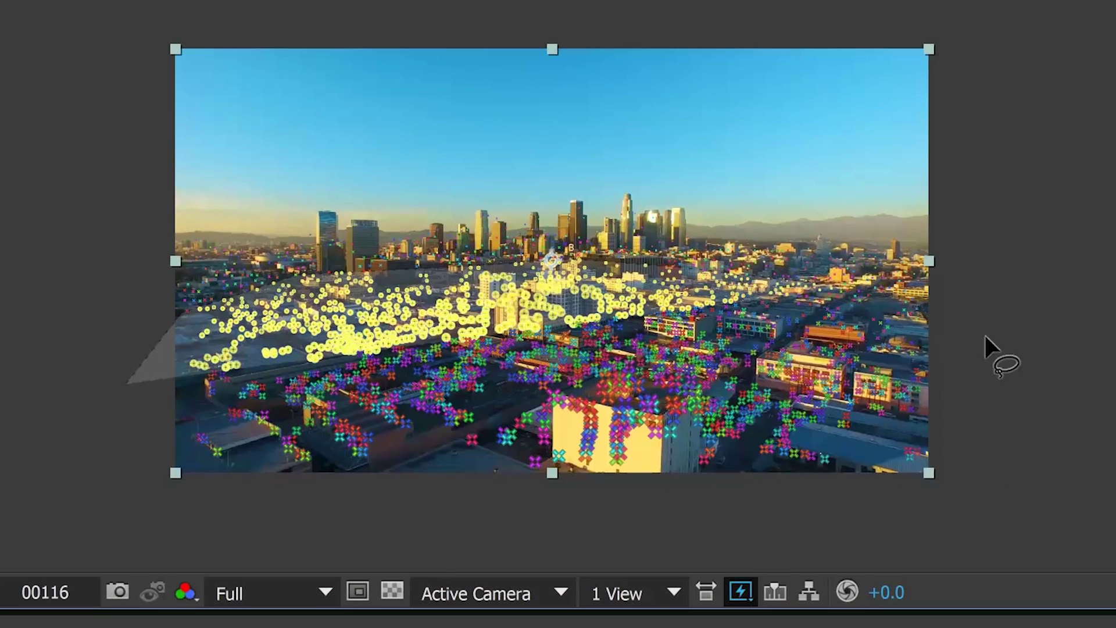
pyautogui.moveTo(985, 336)
pyautogui.mouseDown()
pyautogui.moveTo(989, 494)
pyautogui.moveTo(928, 523)
pyautogui.moveTo(711, 541)
pyautogui.moveTo(271, 536)
pyautogui.moveTo(136, 516)
pyautogui.moveTo(119, 493)
pyautogui.mouseUp()
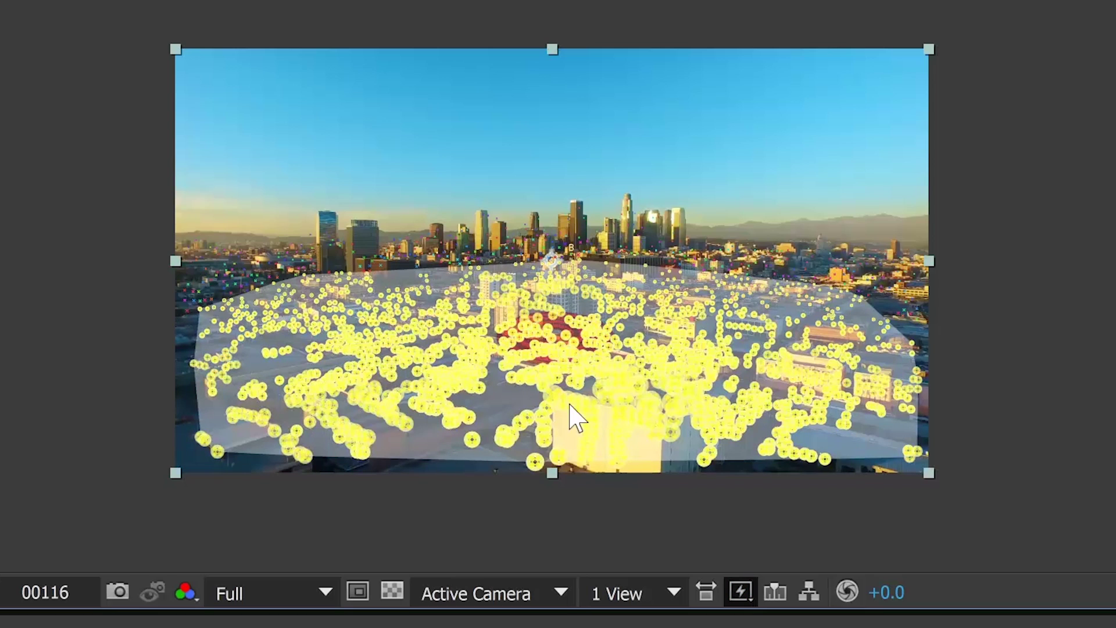
pyautogui.rightClick(674, 334)
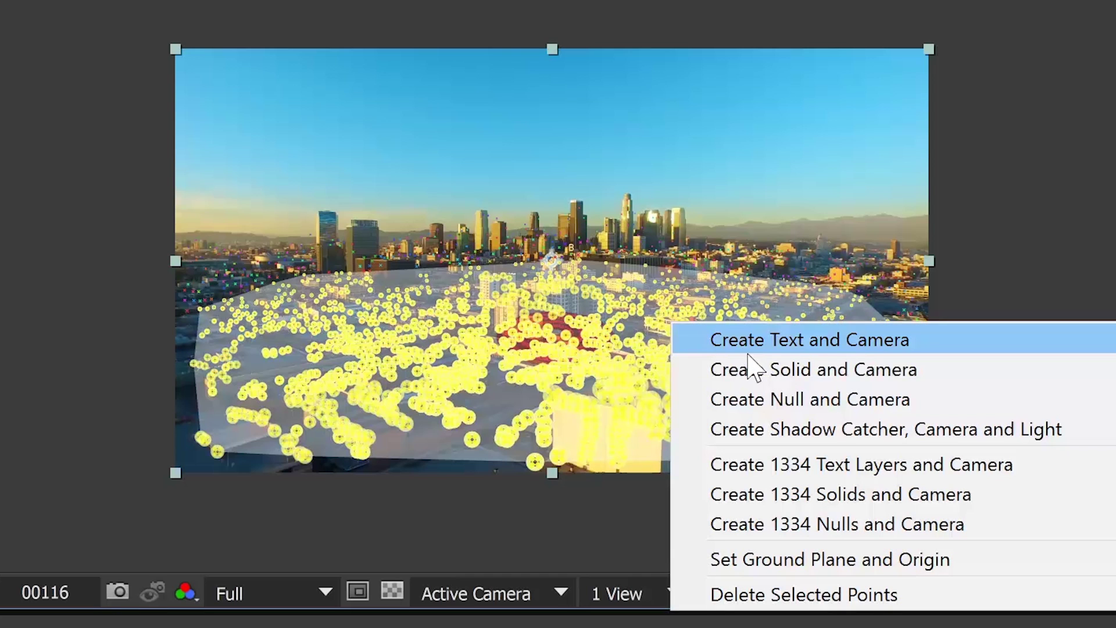
pyautogui.click(778, 401)
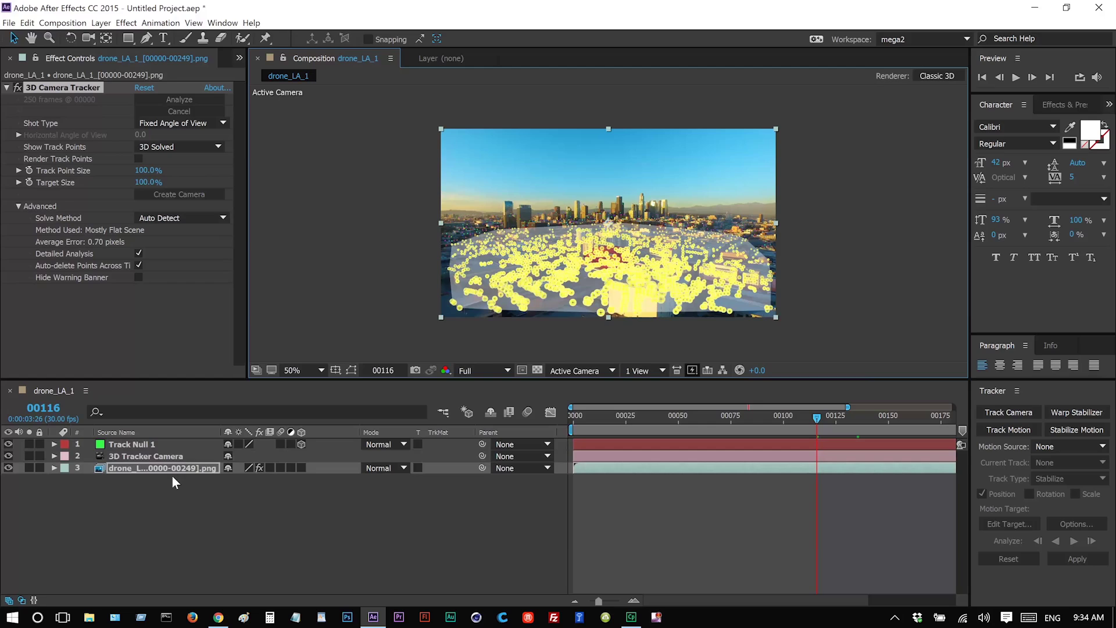
# Step: Select Track Null 1, fit the viewer up to 100%, and enlarge the composition viewer panel
pyautogui.click(139, 444)
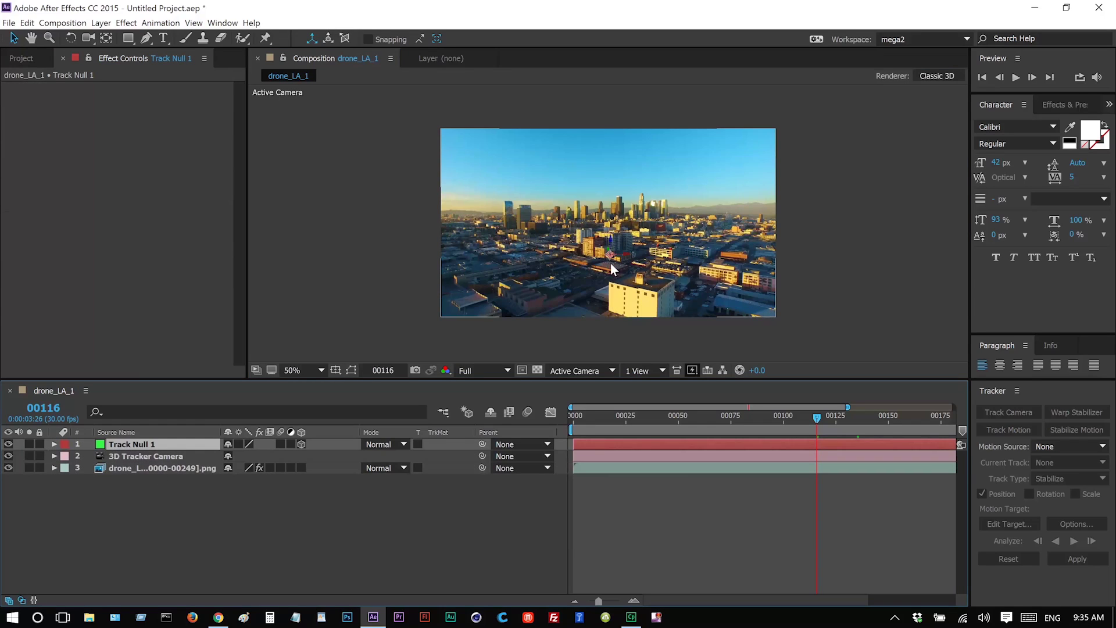
pyautogui.click(320, 370)
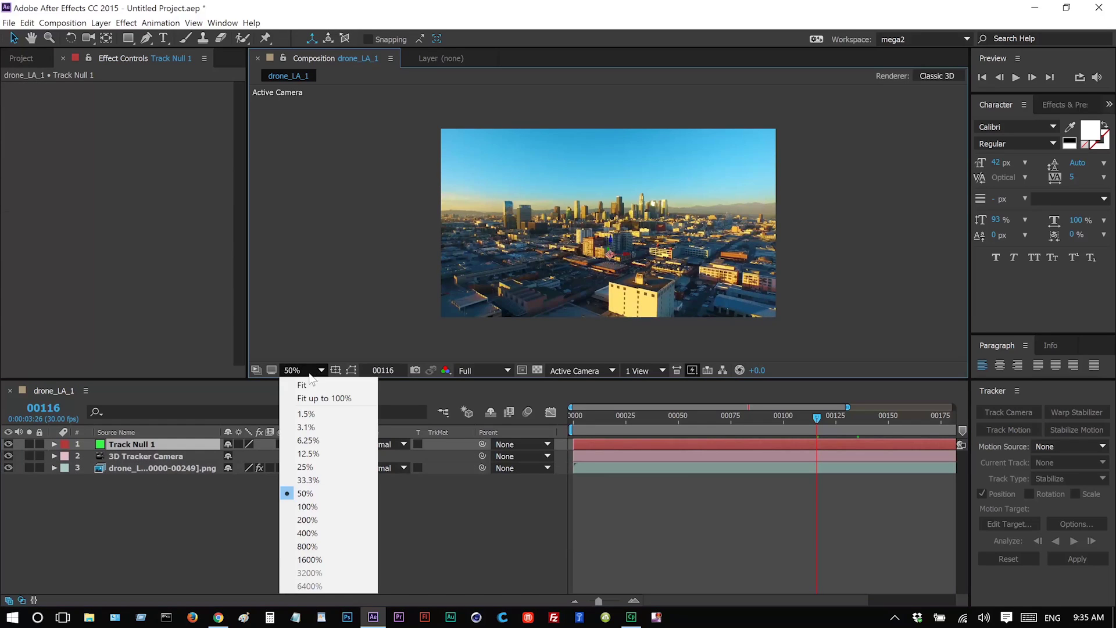
pyautogui.click(323, 394)
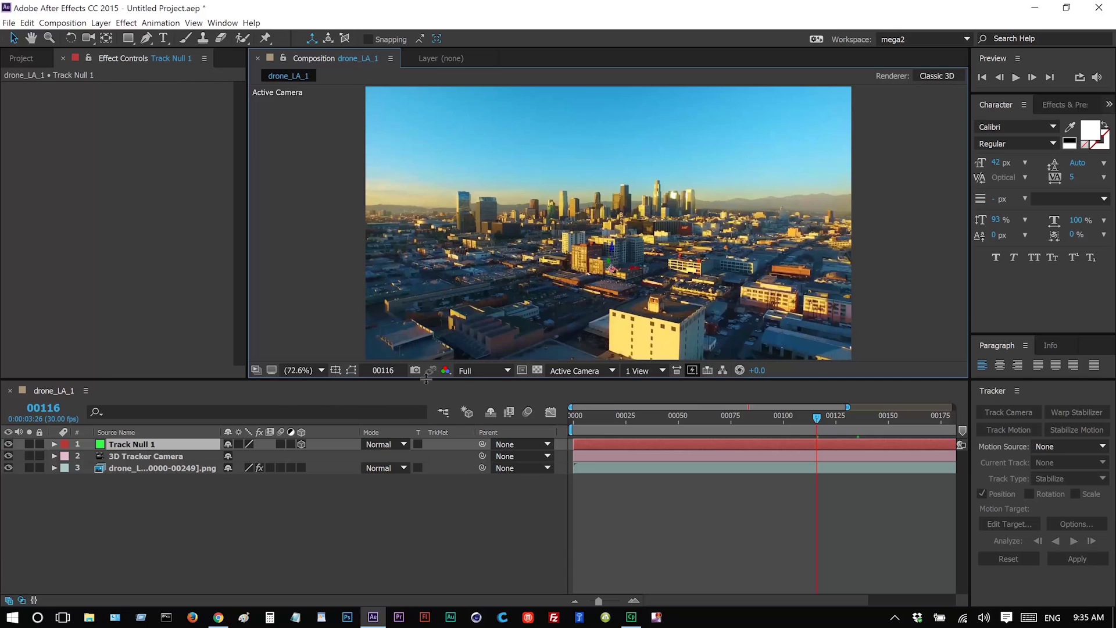
pyautogui.moveTo(428, 382); pyautogui.dragTo(431, 436)
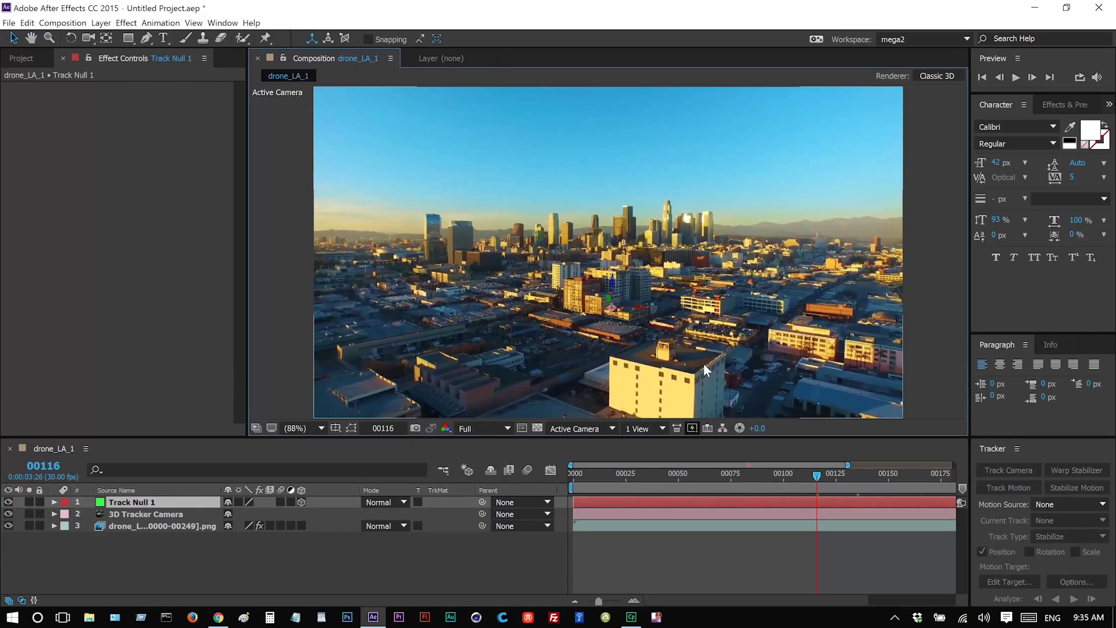
# Step: Check frames 00088, 00154 and 00040, then select the 3D Tracker Camera layer
pyautogui.moveTo(702, 476); pyautogui.dragTo(758, 473)
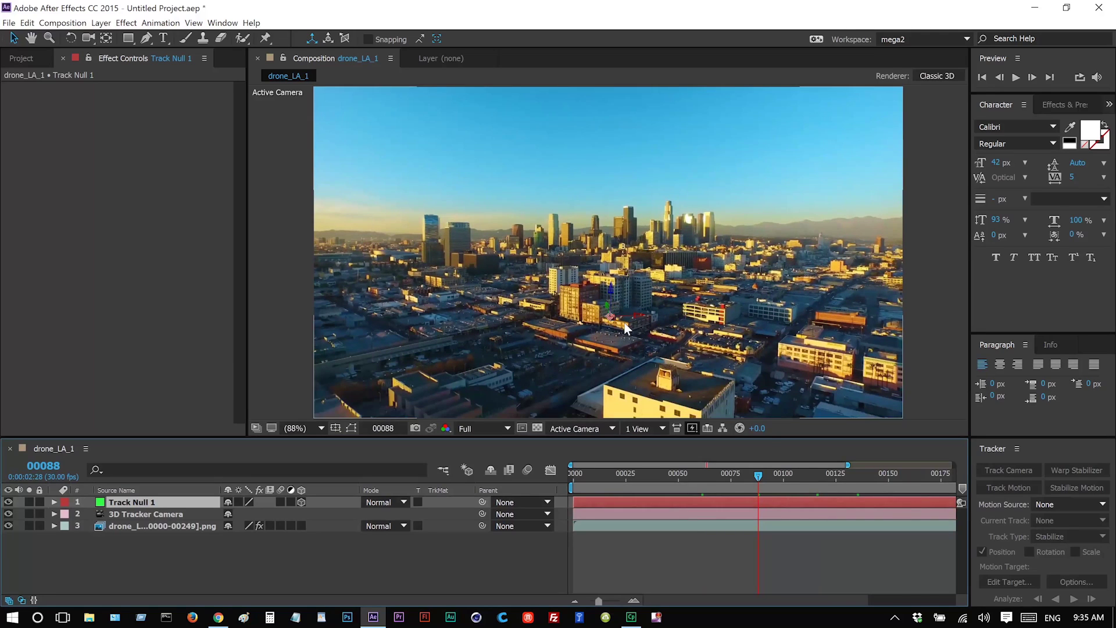
pyautogui.click(833, 478)
pyautogui.click(897, 479)
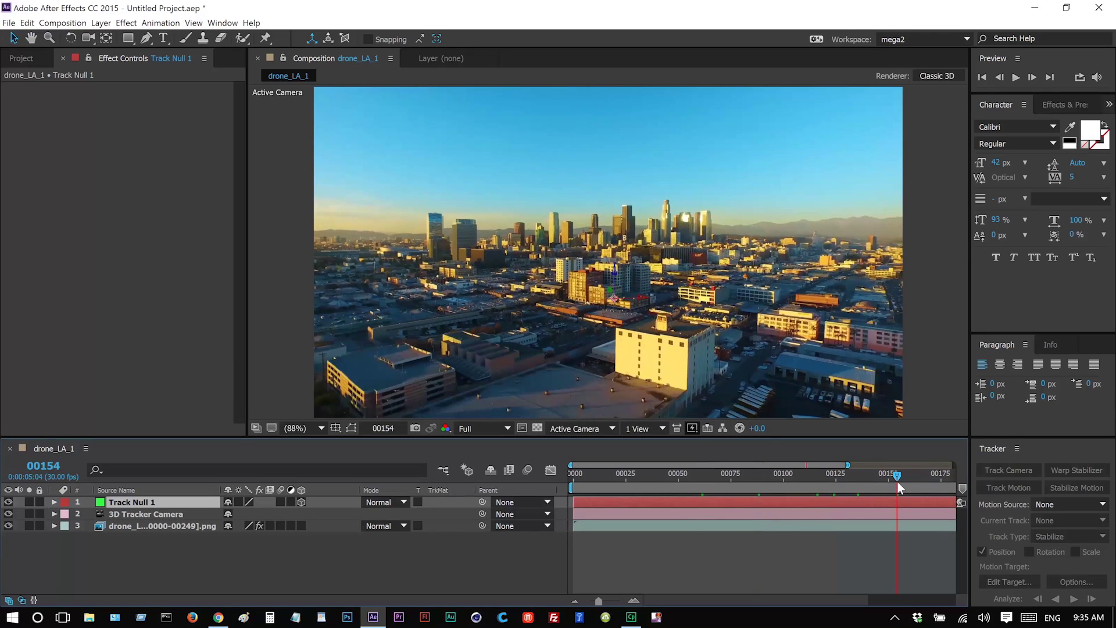
pyautogui.click(774, 473)
pyautogui.click(657, 480)
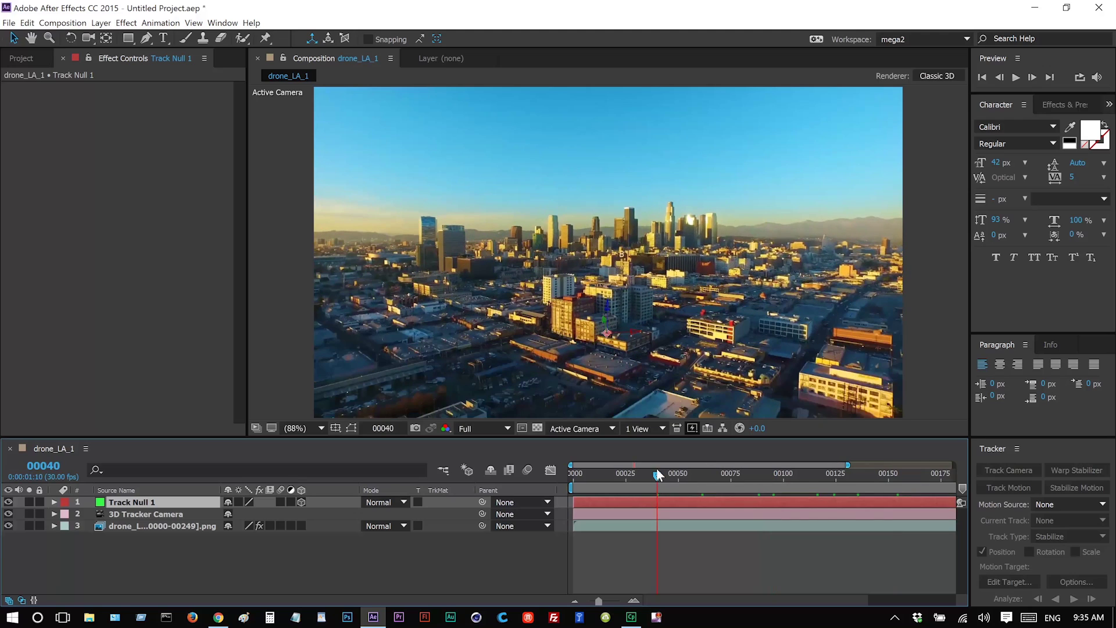
pyautogui.click(150, 513)
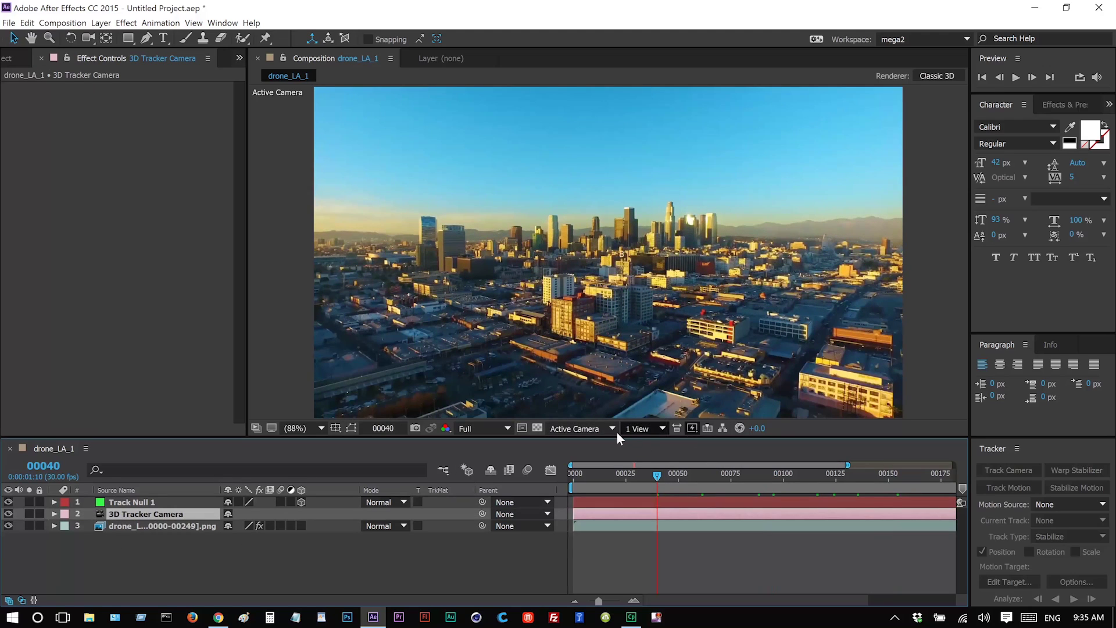
# Step: Switch the viewer to a Custom 3D View and play the shot, stopping at frame 00047
pyautogui.click(578, 429)
pyautogui.click(640, 557)
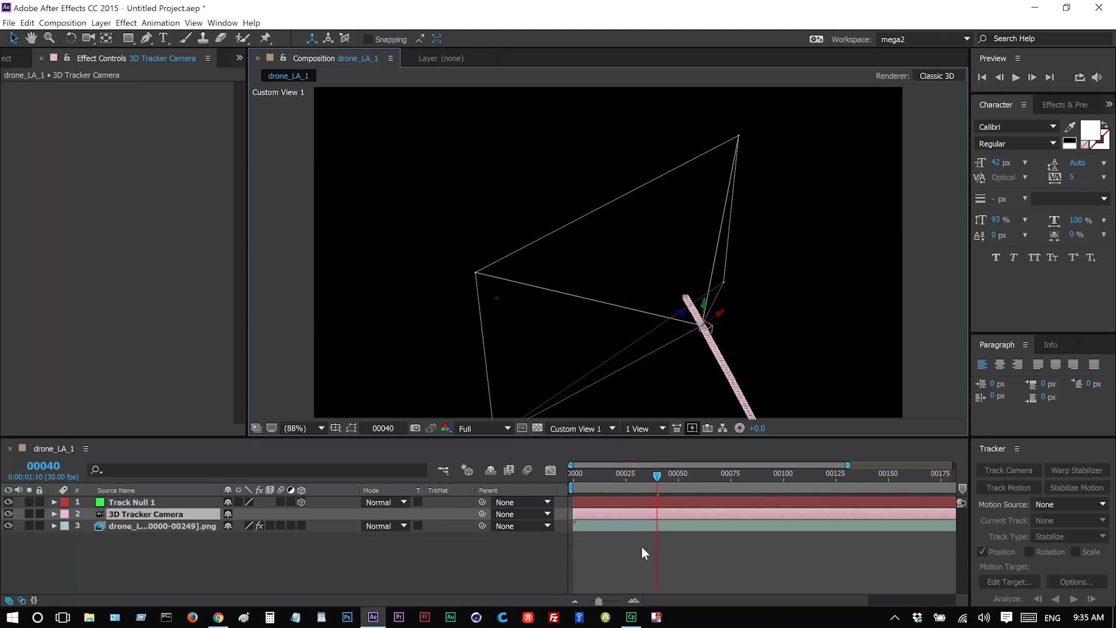
pyautogui.press(',')
pyautogui.press(',')
pyautogui.press(',')
pyautogui.press(',')
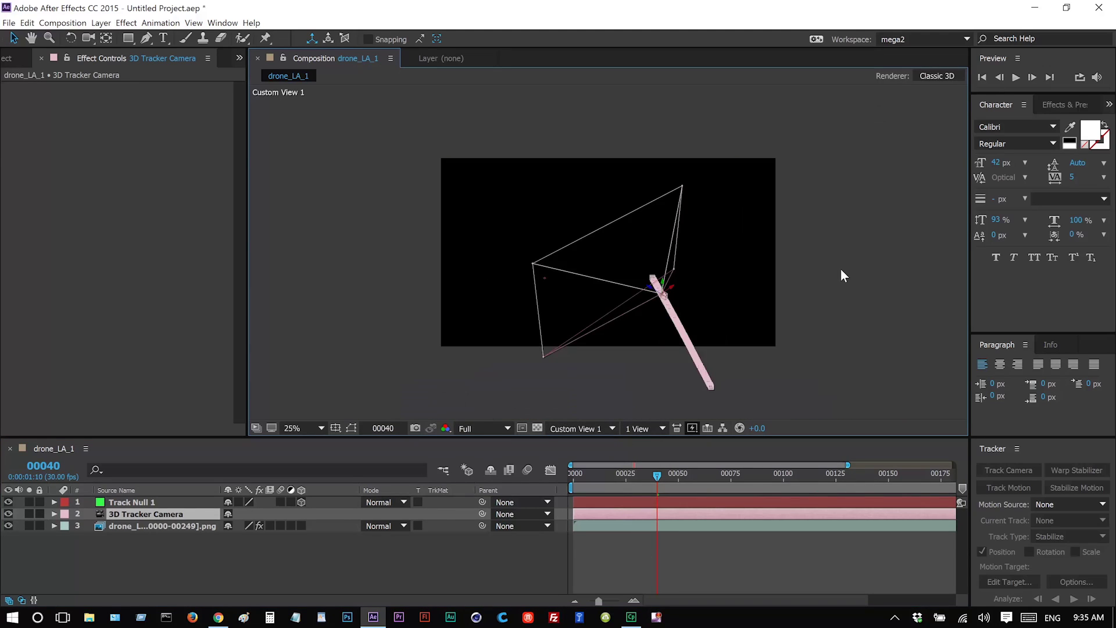
pyautogui.click(672, 473)
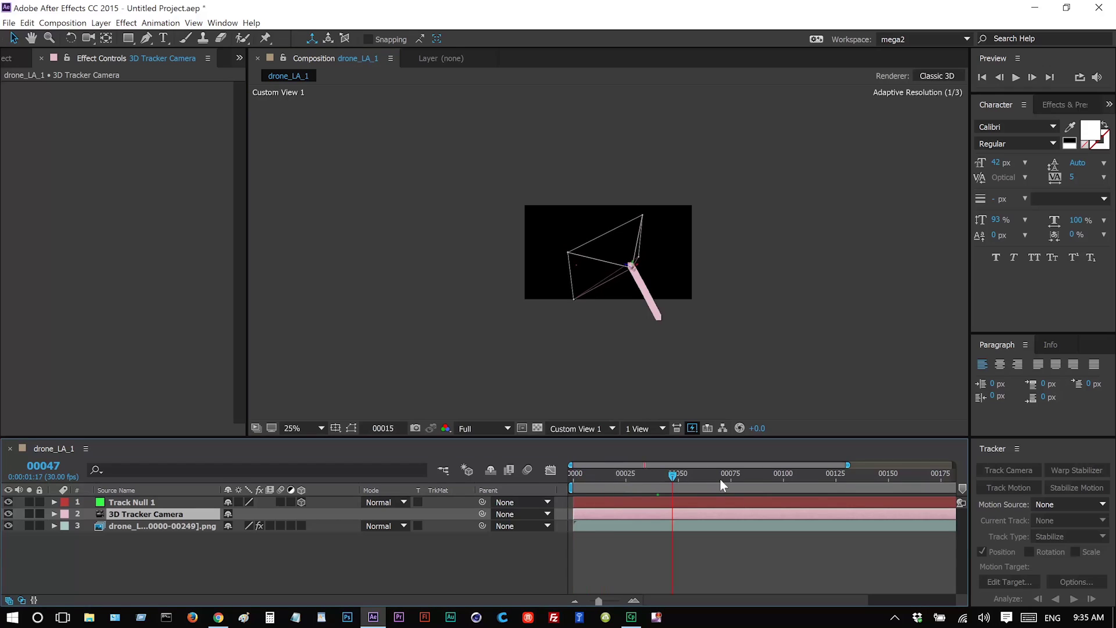
pyautogui.press('.')
pyautogui.press('.')
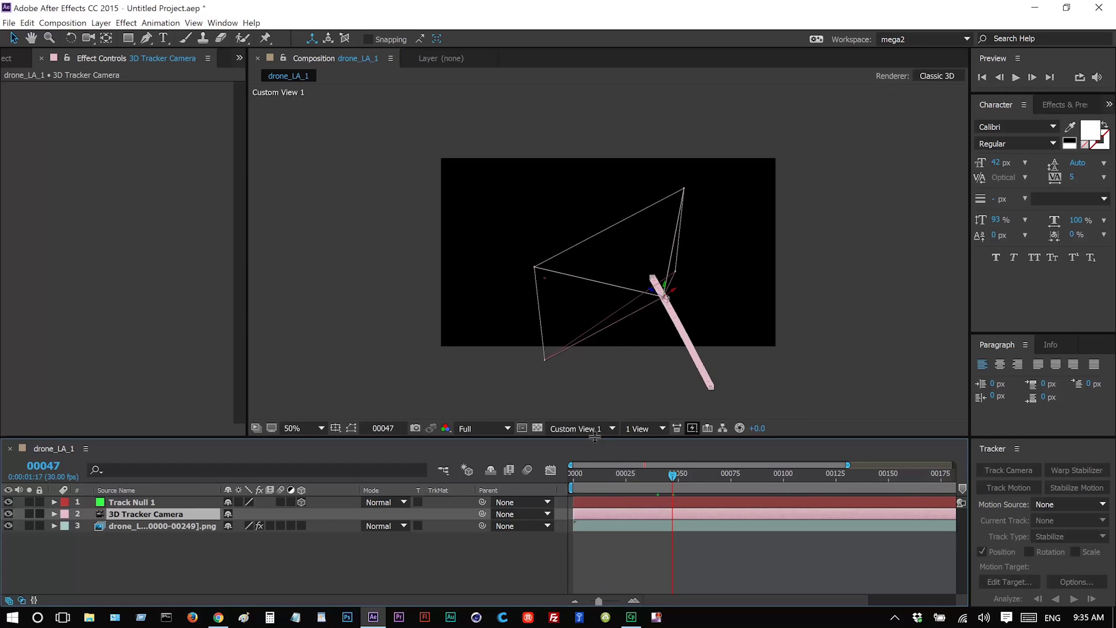
pyautogui.click(576, 473)
pyautogui.press('space')
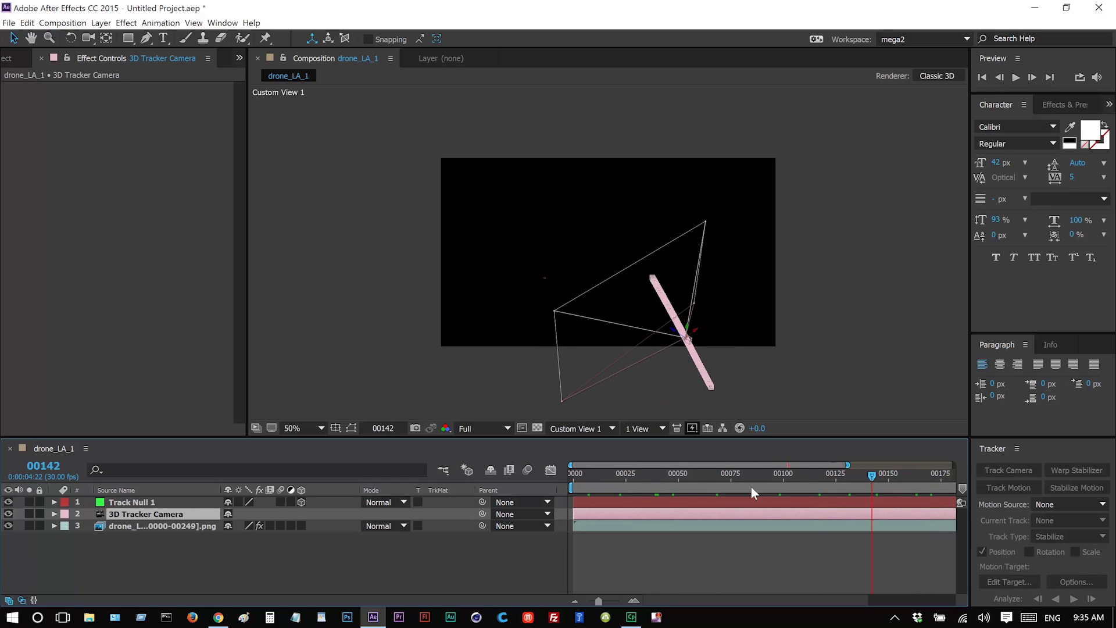
pyautogui.click(672, 487)
# Step: View the composition through the 3D Tracker Camera at 100% with Track Null 1 selected
pyautogui.click(587, 429)
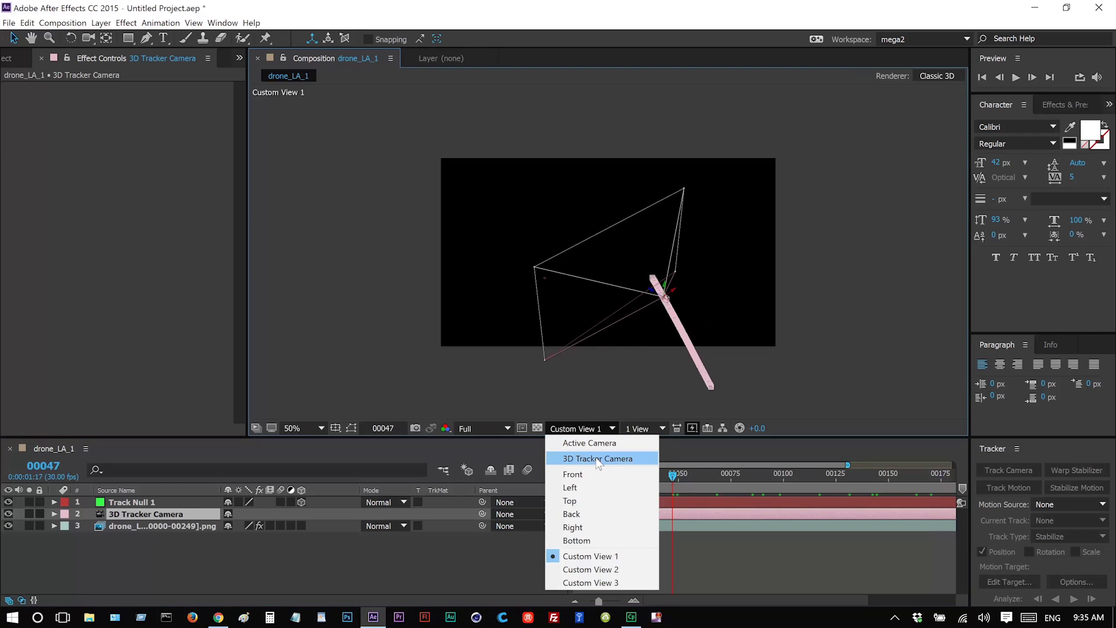
pyautogui.click(639, 457)
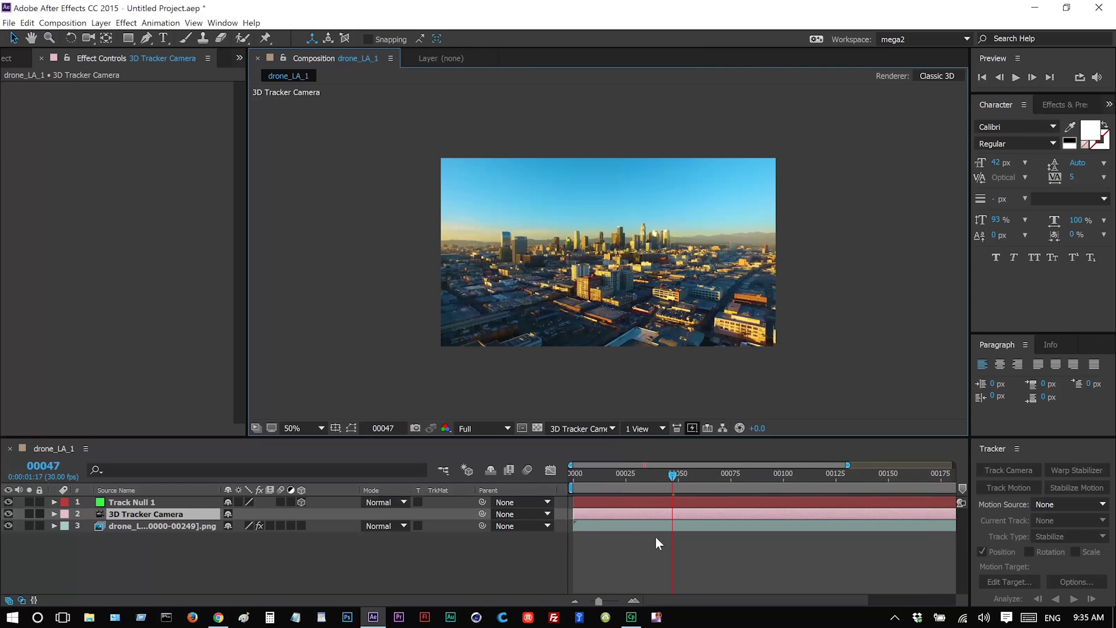
pyautogui.click(193, 500)
pyautogui.press('/')
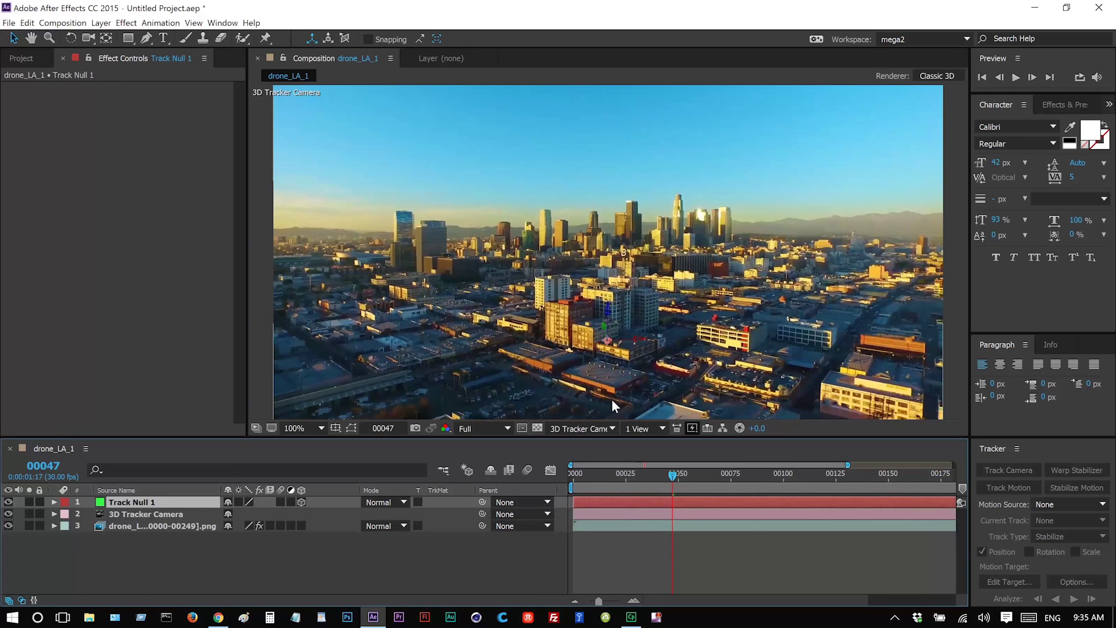
# Step: Add flag.png to the composition, move its anchor point down the pole, and make it 3D
pyautogui.click(17, 58)
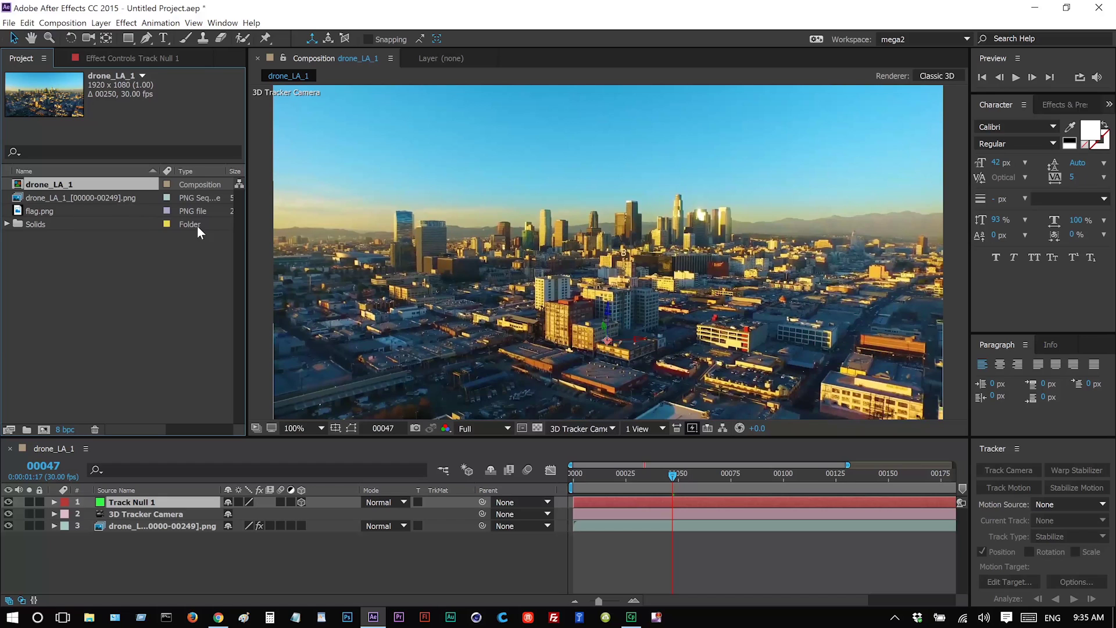
pyautogui.click(46, 212)
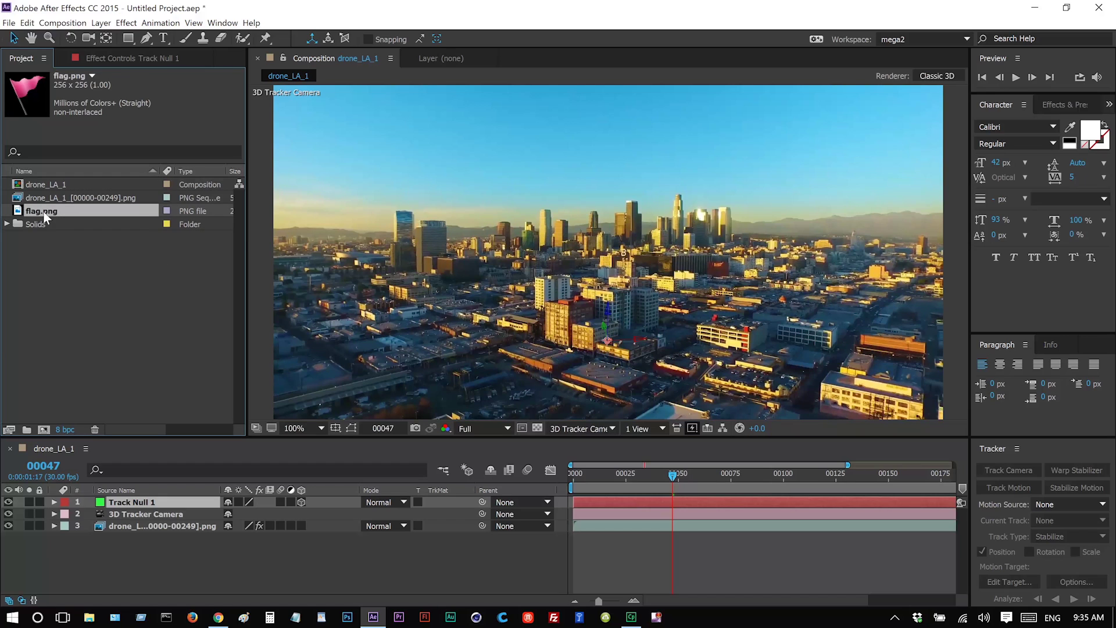
pyautogui.moveTo(57, 234); pyautogui.dragTo(127, 503)
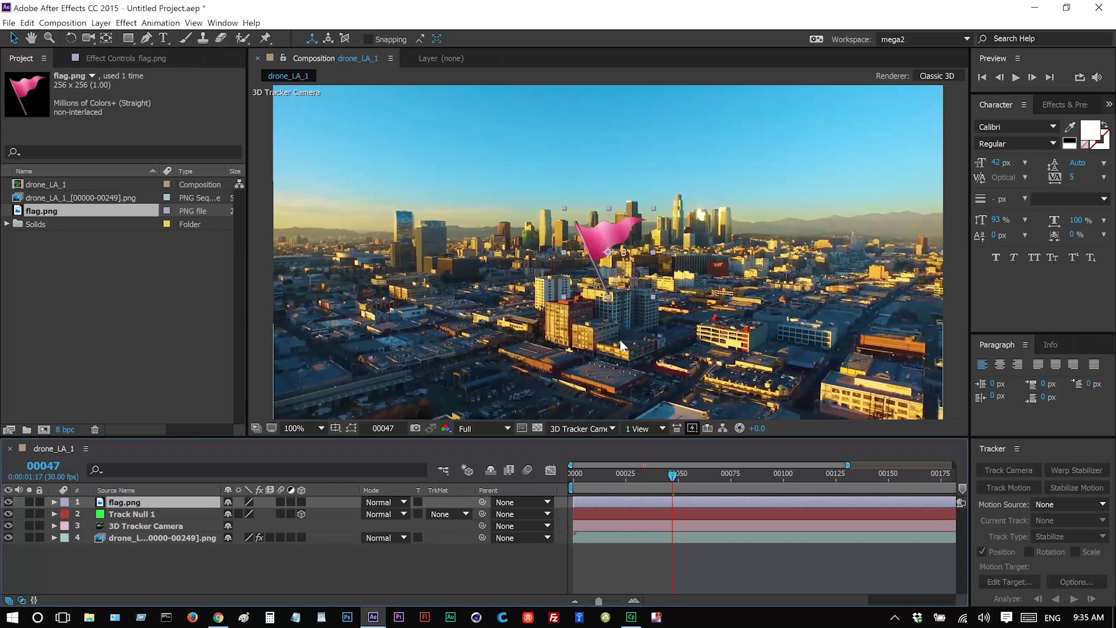
pyautogui.press('y')
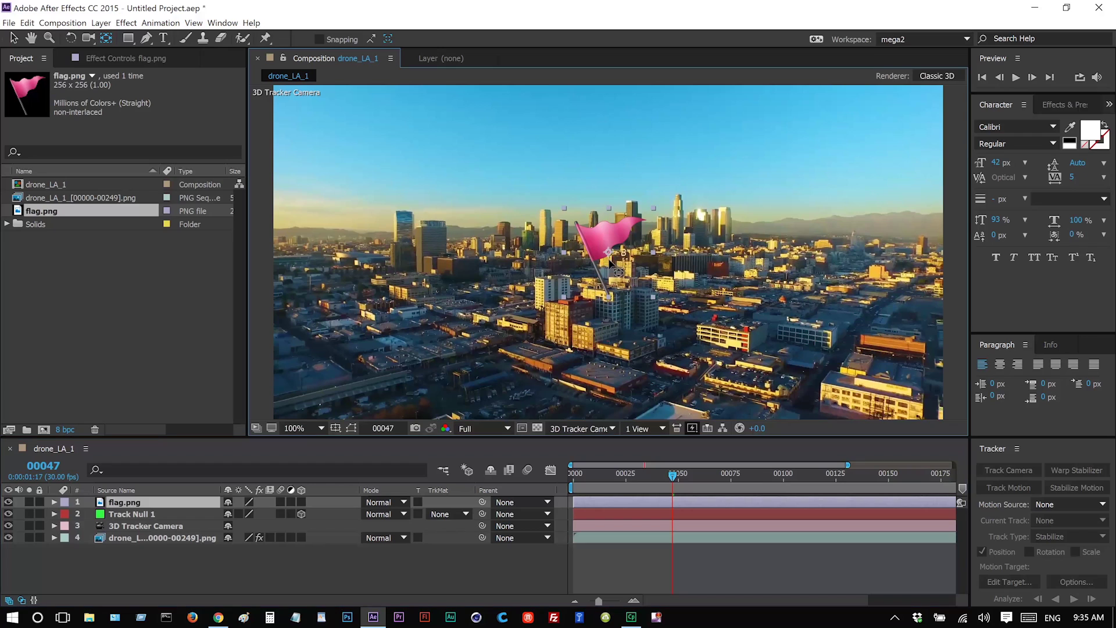
pyautogui.moveTo(608, 252); pyautogui.dragTo(607, 299)
pyautogui.press('v')
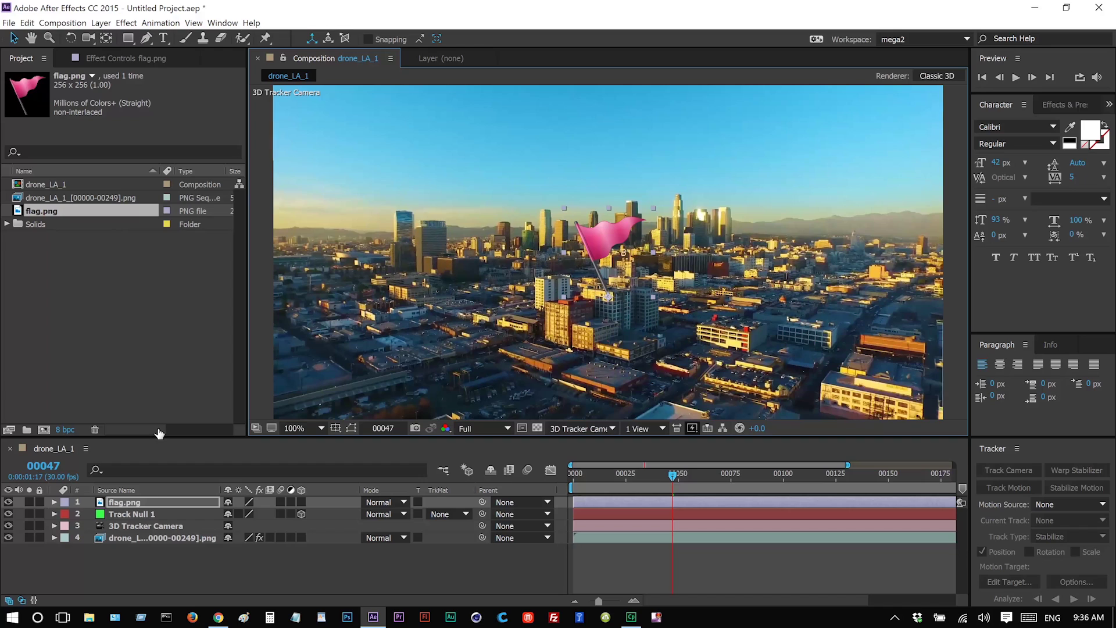
pyautogui.click(152, 502)
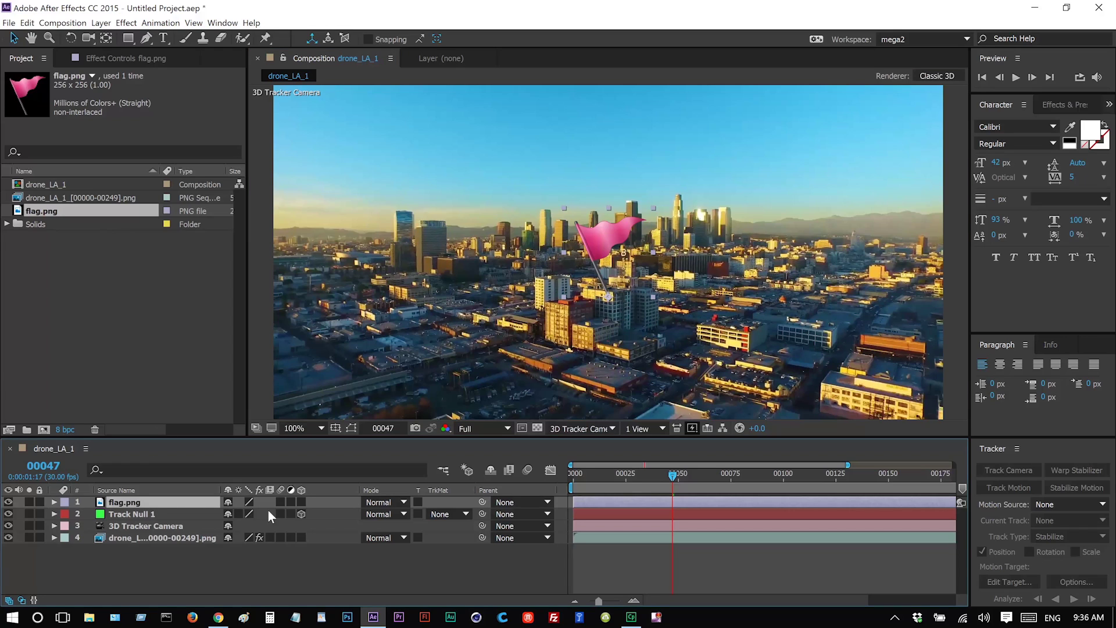
pyautogui.click(301, 502)
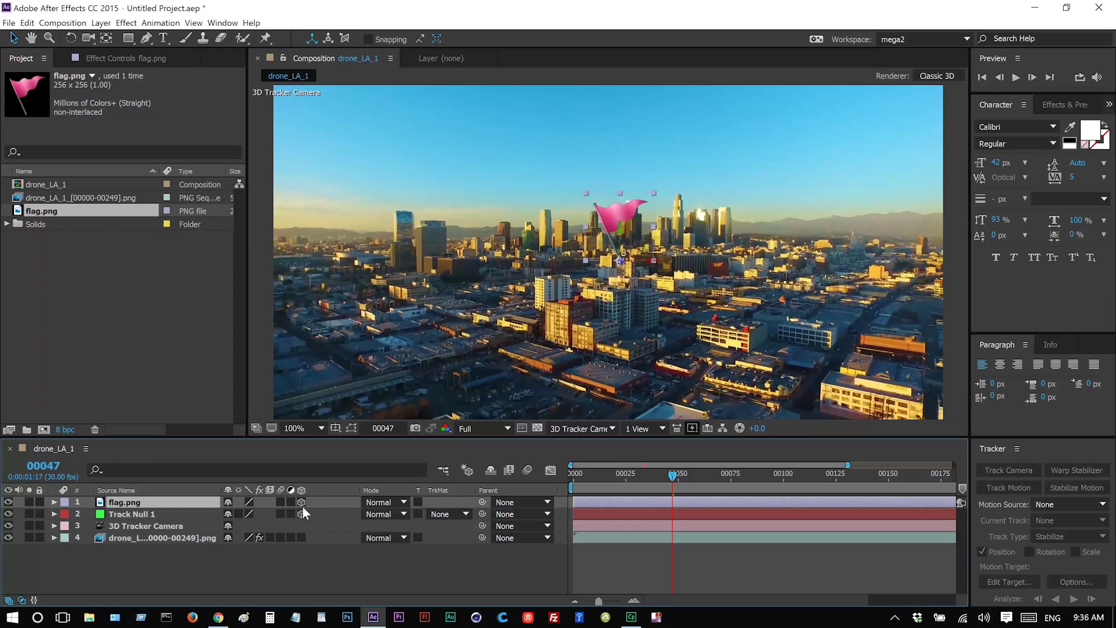
# Step: Copy Track Null 1's Position (912.2, 1448.6, 1078.6) and paste it into flag.png's Position
pyautogui.click(145, 513)
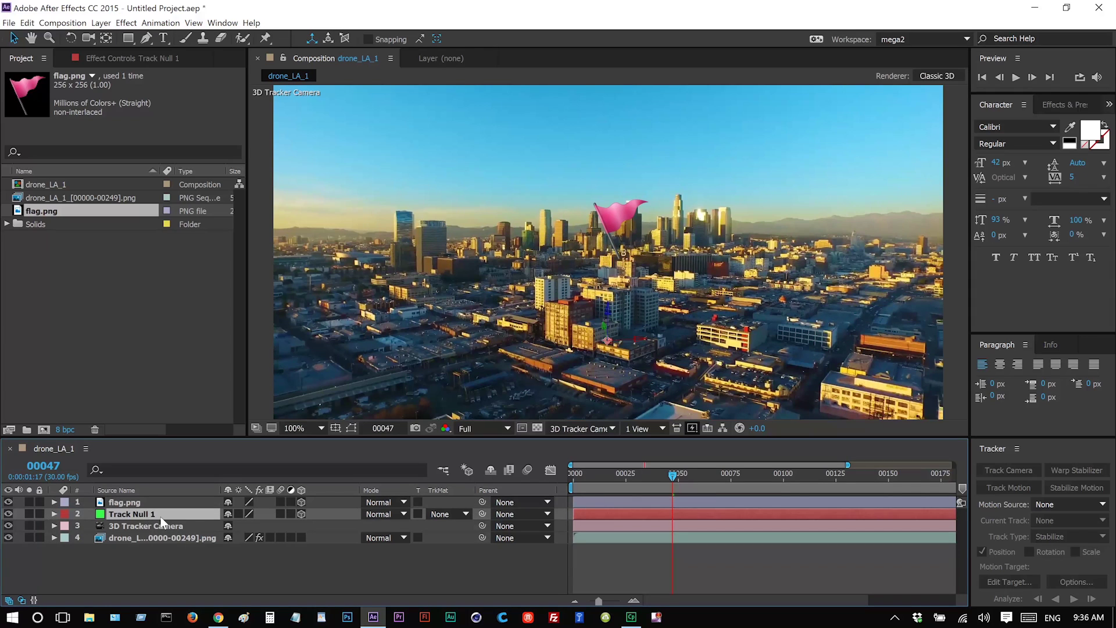
pyautogui.press('p')
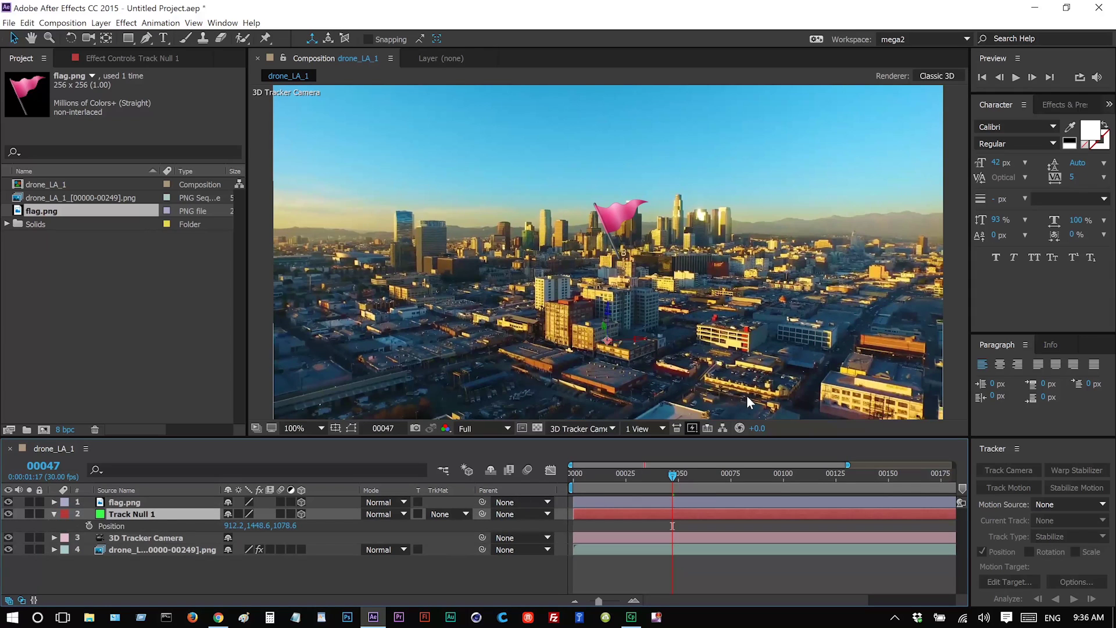
pyautogui.click(134, 504)
pyautogui.press('p')
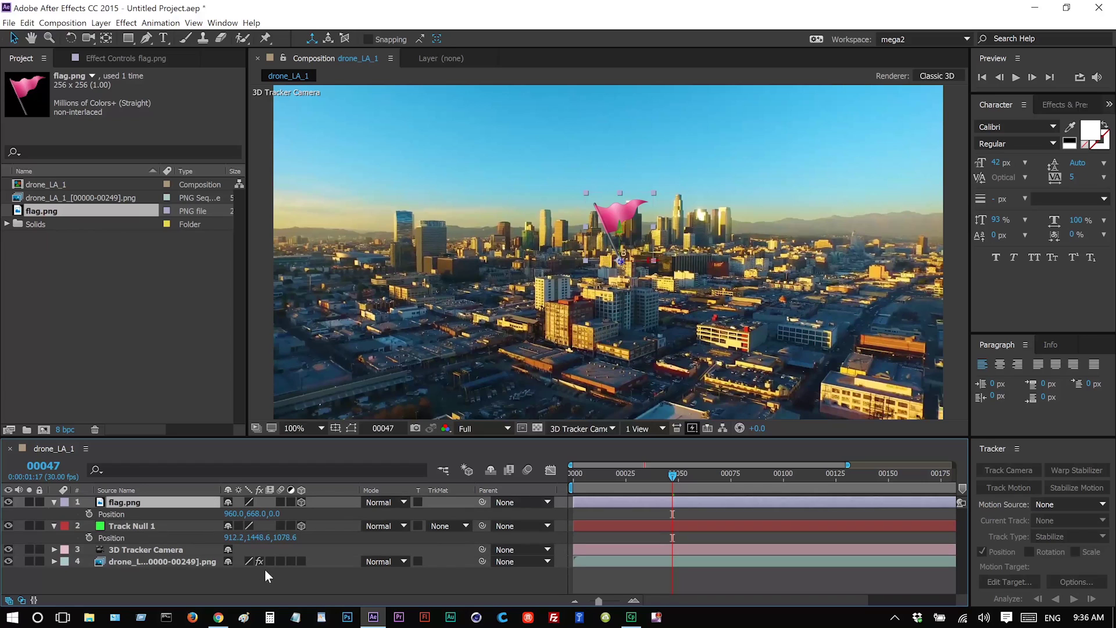
pyautogui.click(115, 538)
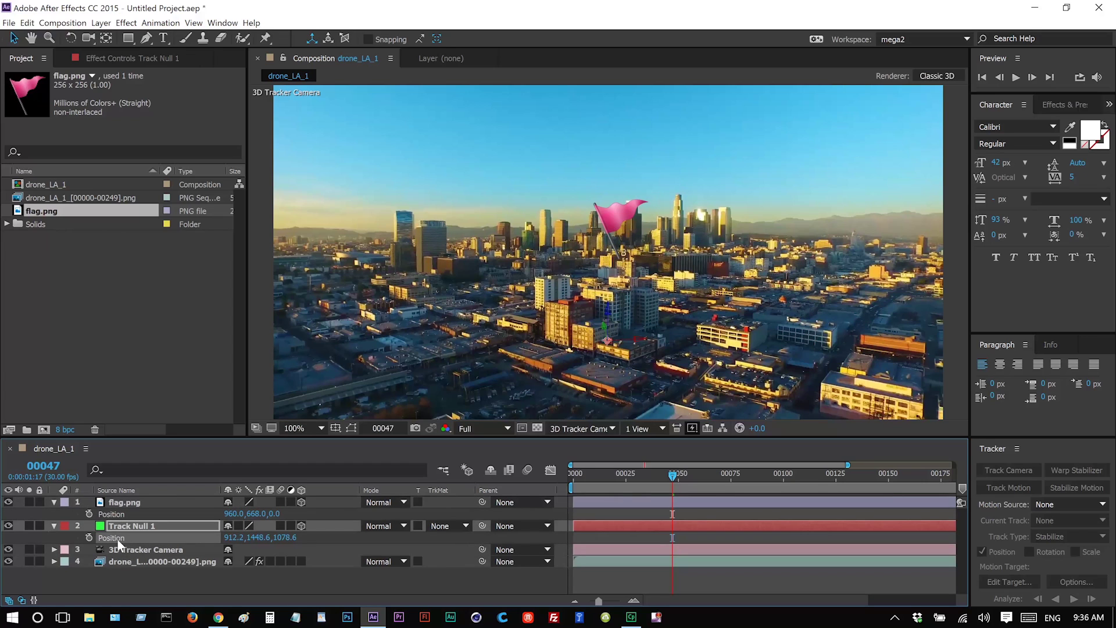
pyautogui.click(28, 22)
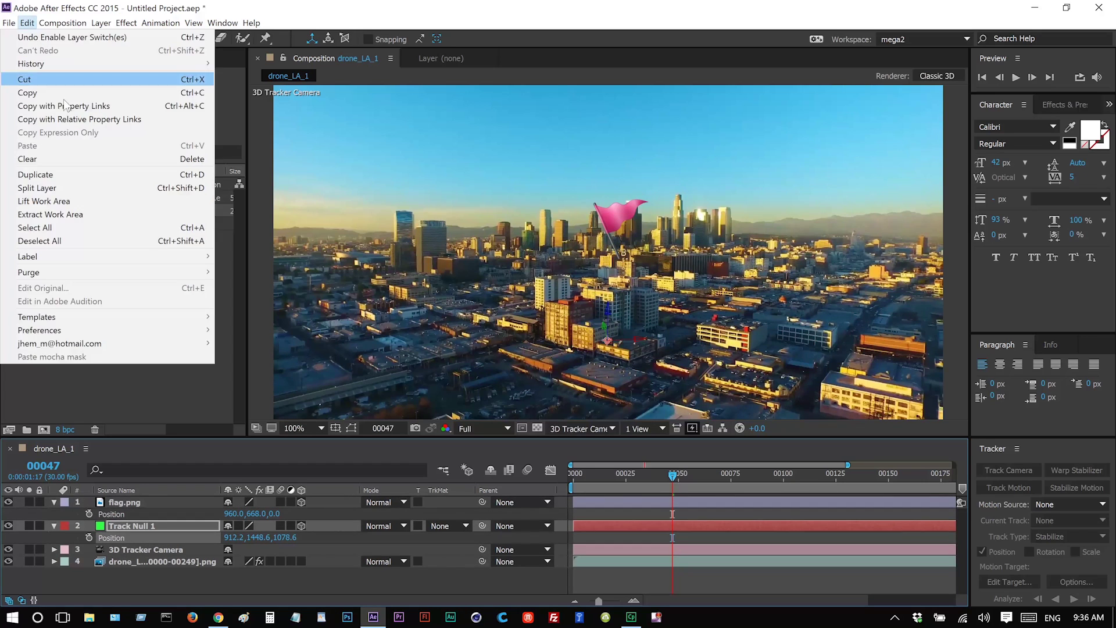
pyautogui.click(61, 92)
pyautogui.click(142, 499)
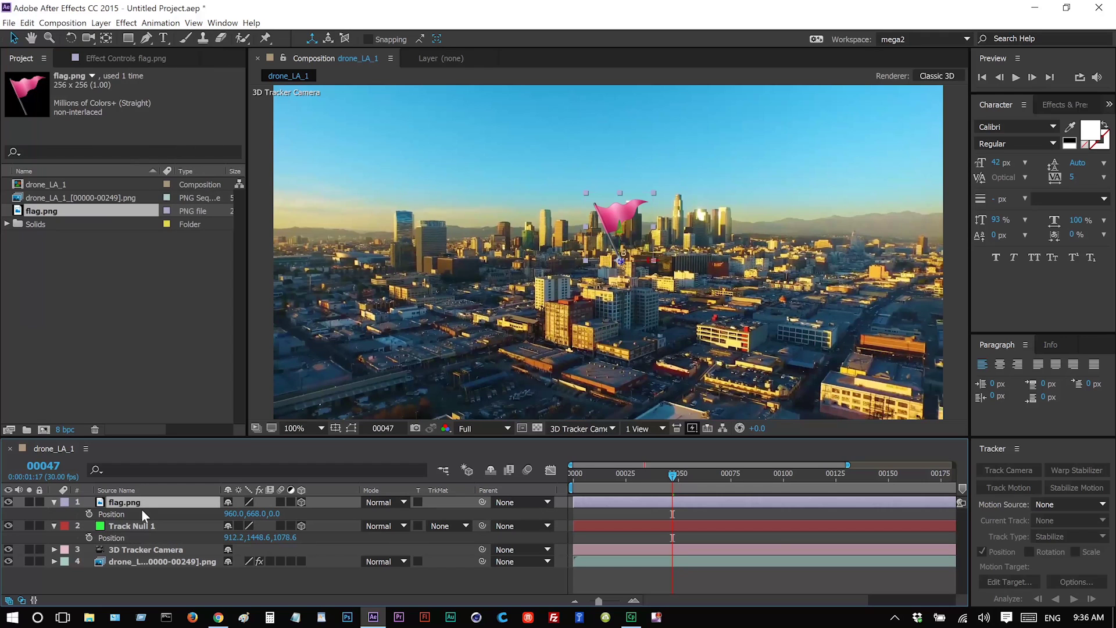
pyautogui.click(117, 514)
pyautogui.click(28, 23)
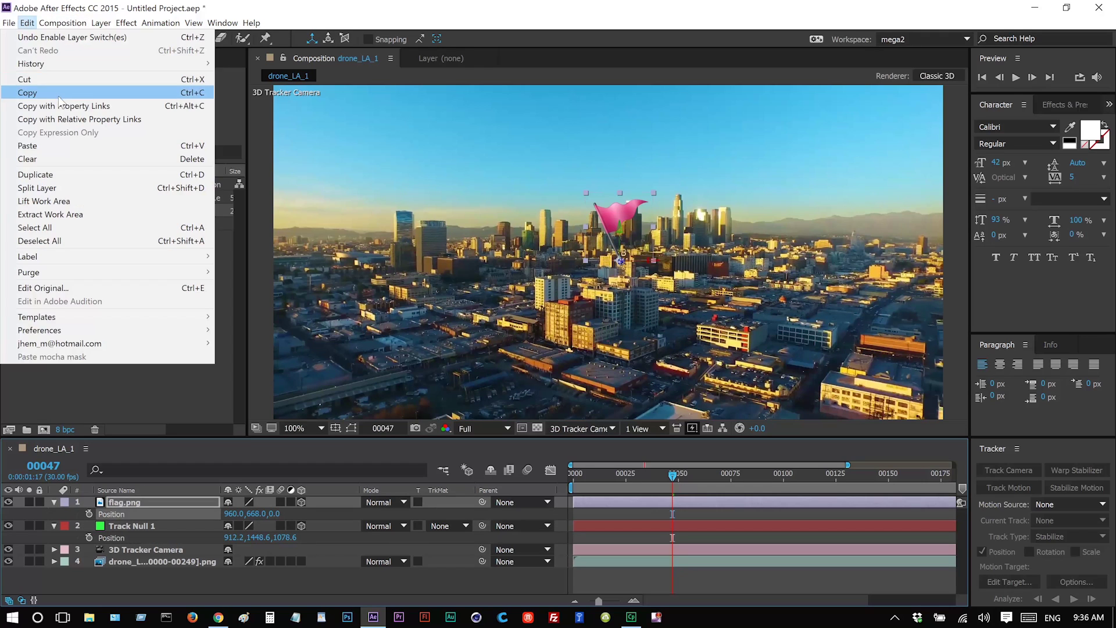
pyautogui.click(60, 143)
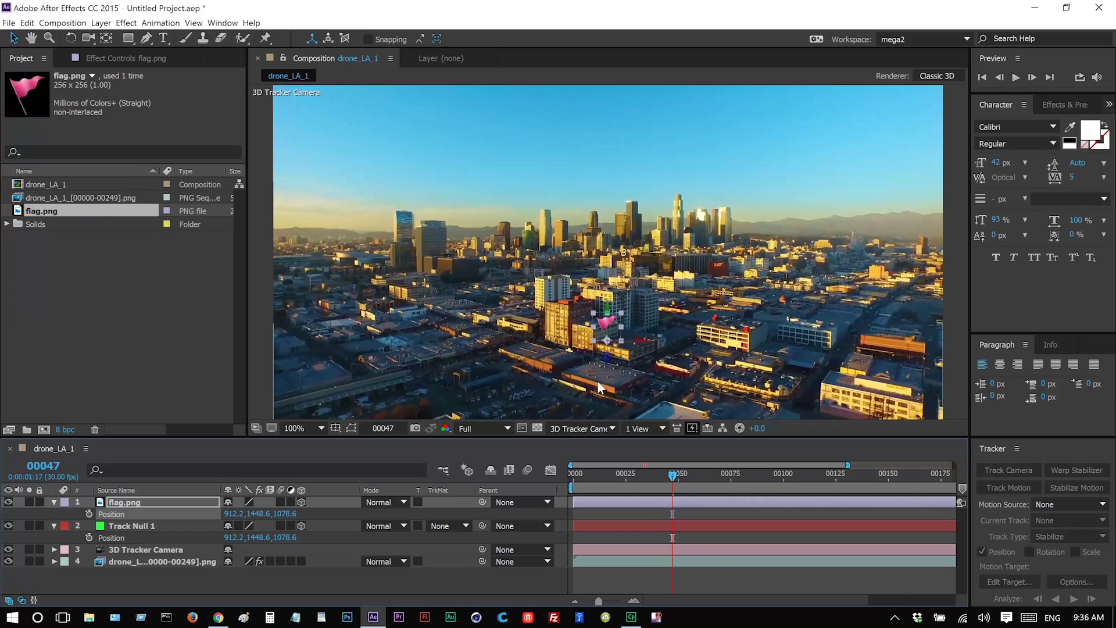
pyautogui.click(260, 357)
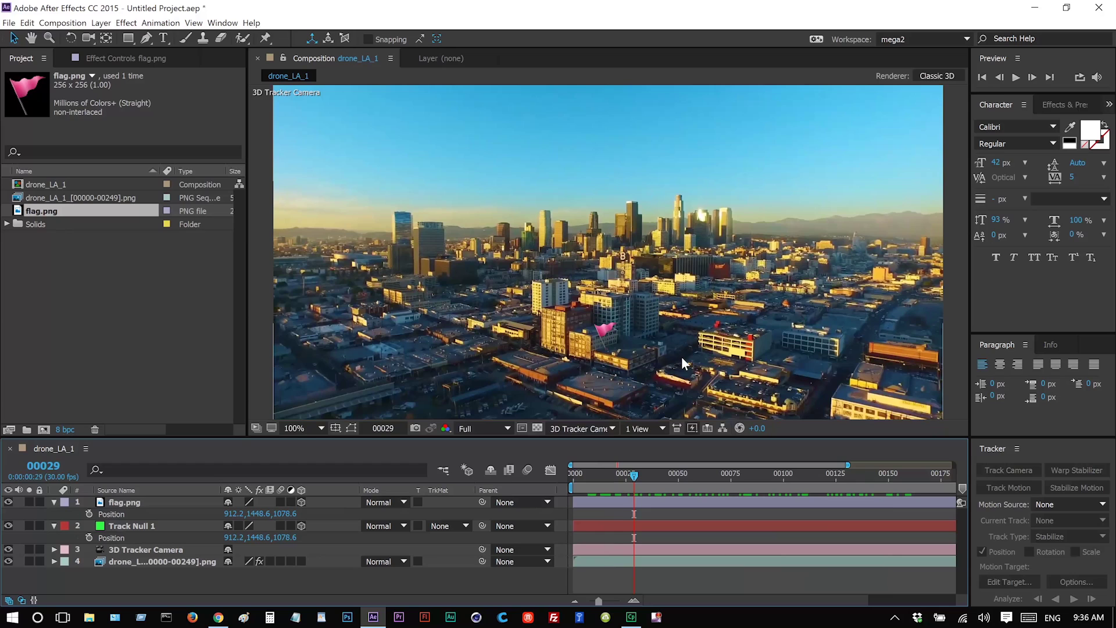
# Step: Scrub to frame 00075 and play a preview to confirm the flag stays on the rooftop
pyautogui.moveTo(631, 478); pyautogui.dragTo(751, 483)
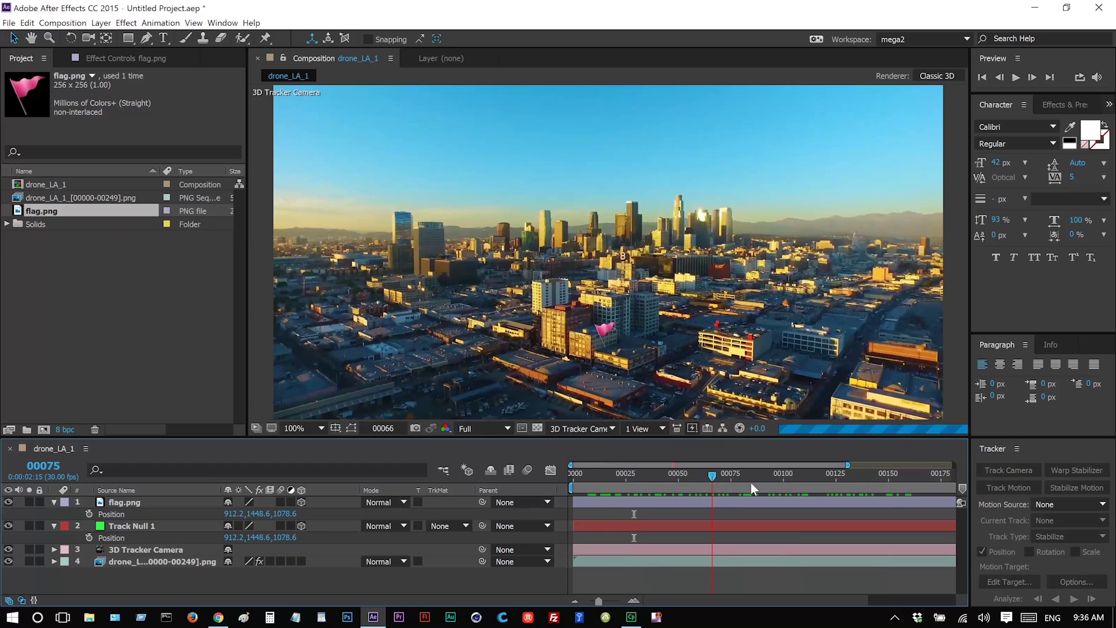
pyautogui.press('space')
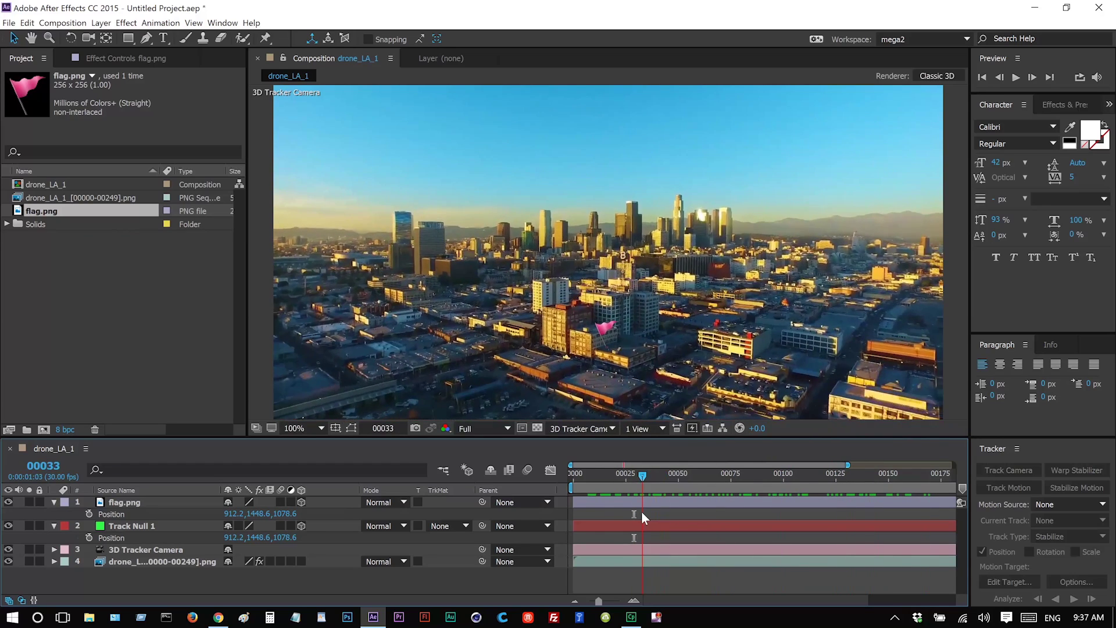